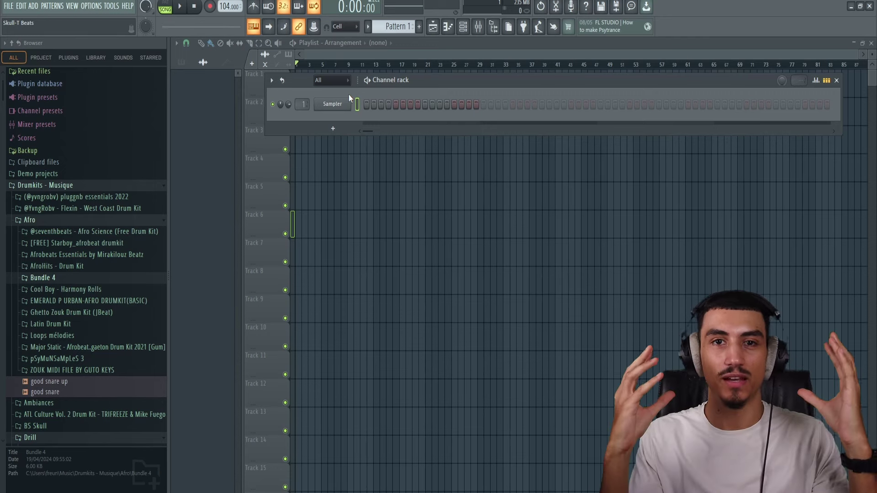
Add a Kontakt 7 channel playing the NOIRE Pure piano and open its piano roll
click(342, 129)
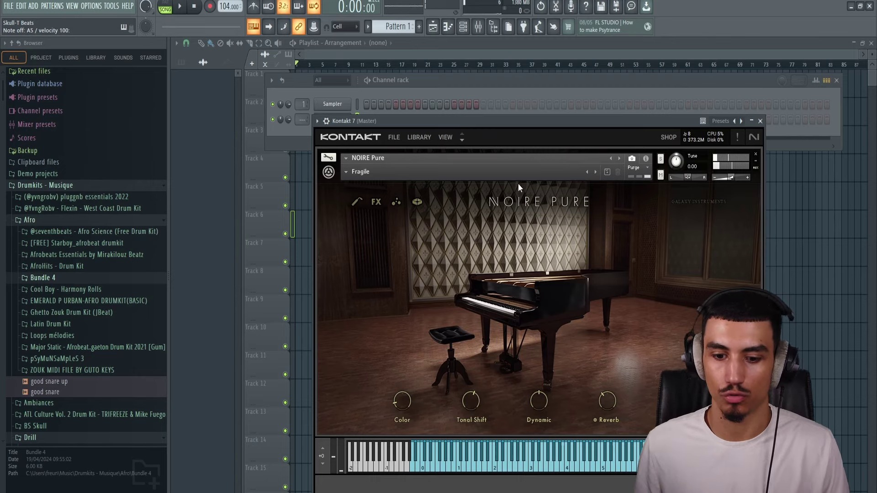
key(m)
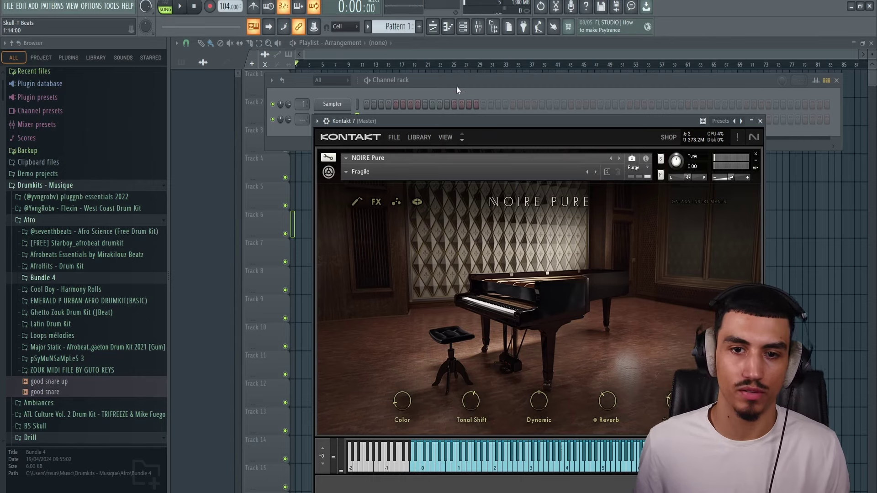
right_click(339, 115)
click(393, 120)
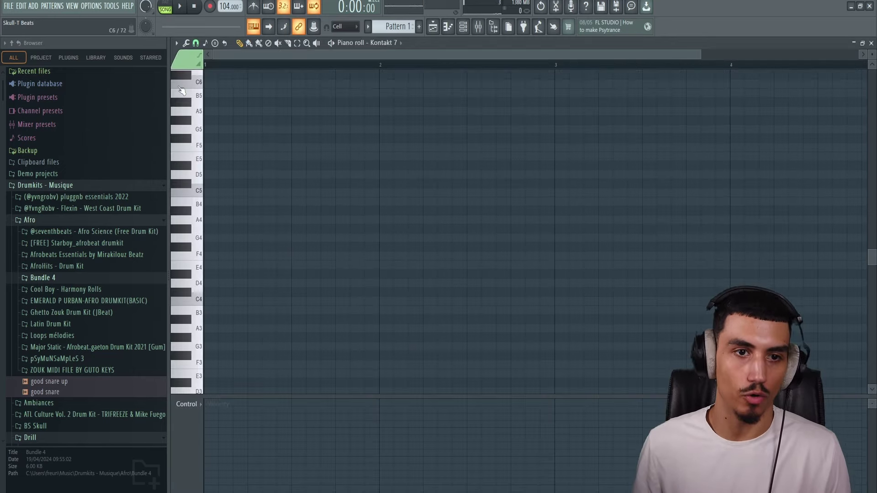
Set the piano roll's scale highlighting to Minor Natural (Aeolian) with D as the root note
click(178, 44)
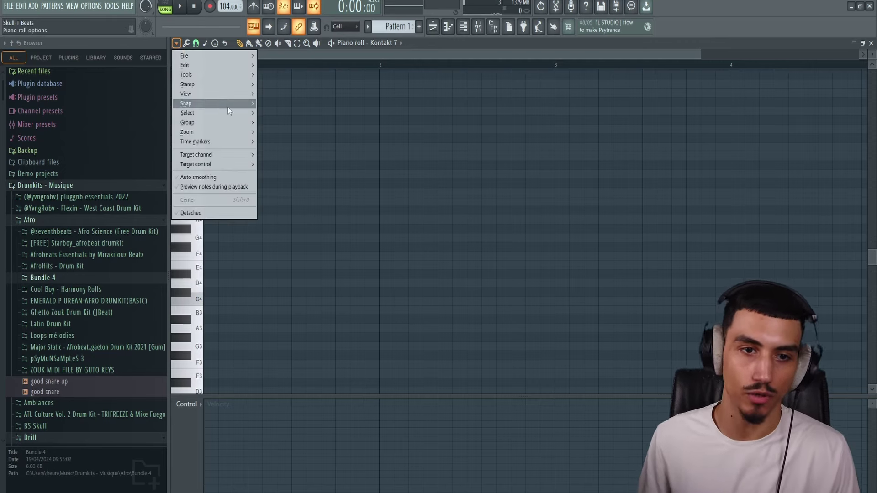
mouse_move(236, 97)
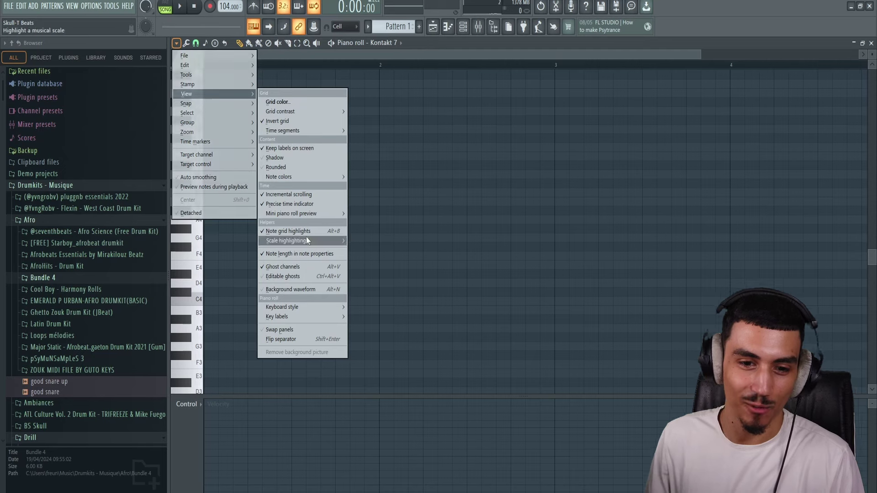
mouse_move(326, 240)
click(418, 253)
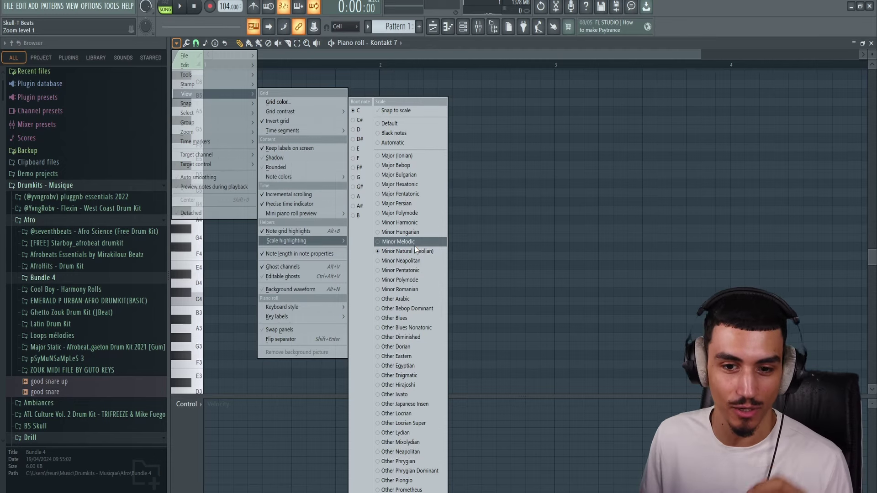
click(360, 131)
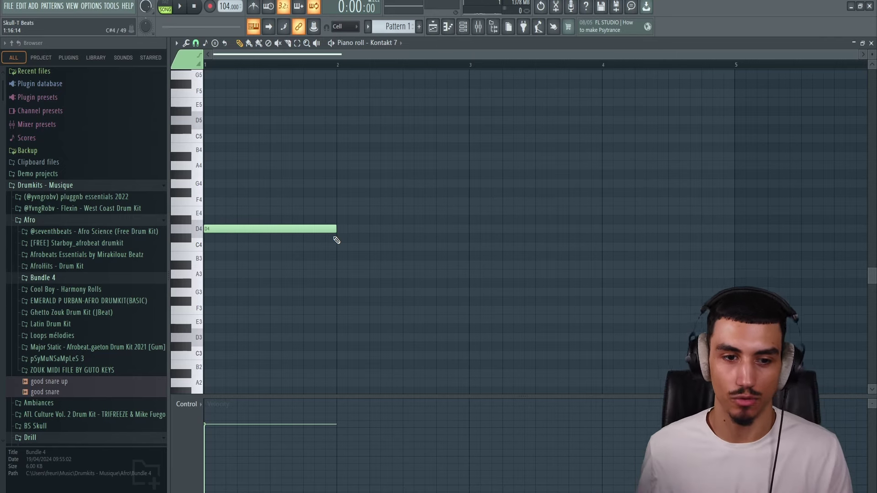
Build a one-bar D4, F4, A4 chord and repeat it to fill four bars
key(ctrl+Up)
key(ctrl+Down)
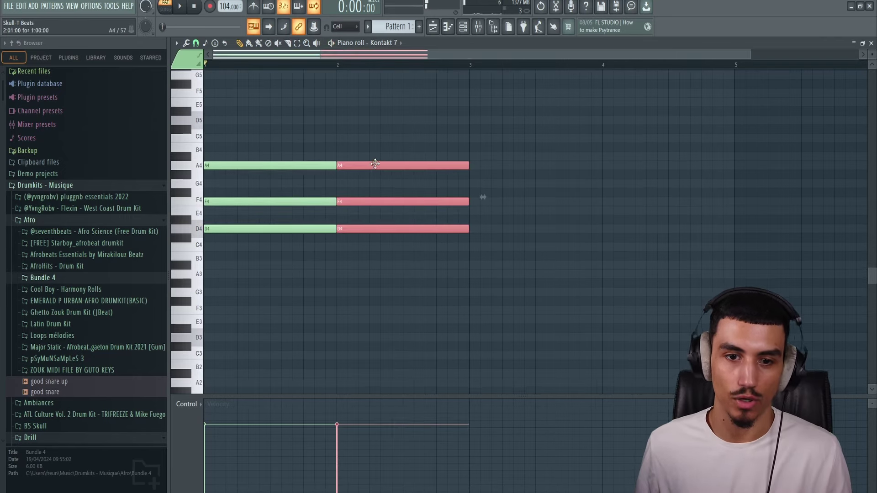
key(ctrl+a)
key(ctrl+b)
Transpose the chords in bars 3 and 4 up to G4, A#4 and D5
key(shift+Up)
key(shift+Up)
key(shift+Up)
key(shift+Up)
key(shift+Up)
key(space)
scroll(558, 226, down, 3)
drag(604, 314, 280, 126)
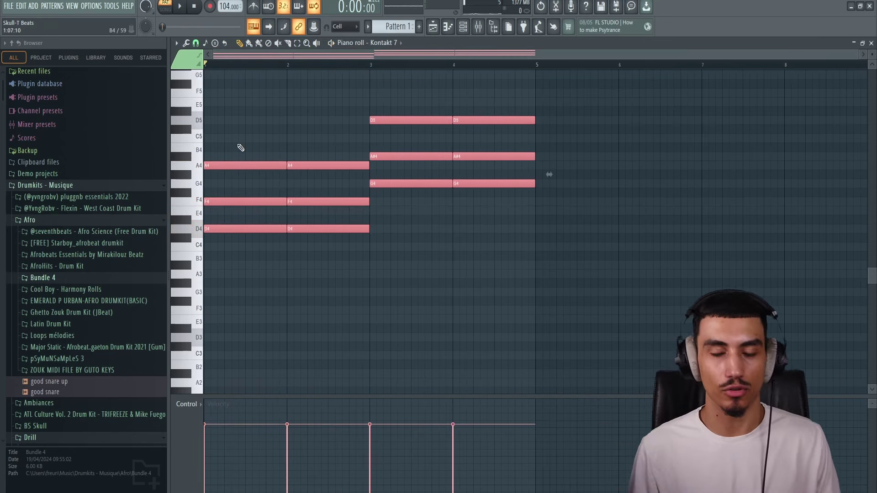
Duplicate each chord's root an octave lower, giving D3 in bars 1 and 2 and G3 in bars 3 and 4
drag(222, 224, 233, 235)
key(ctrl+c)
key(ctrl+v)
key(ctrl+Down)
drag(303, 230, 308, 236)
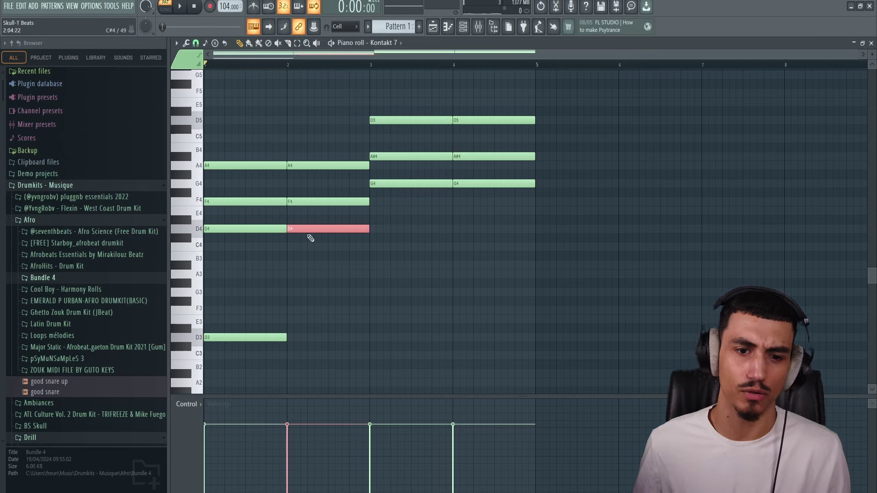
key(ctrl+c)
key(ctrl+v)
key(ctrl+Down)
drag(467, 177, 390, 190)
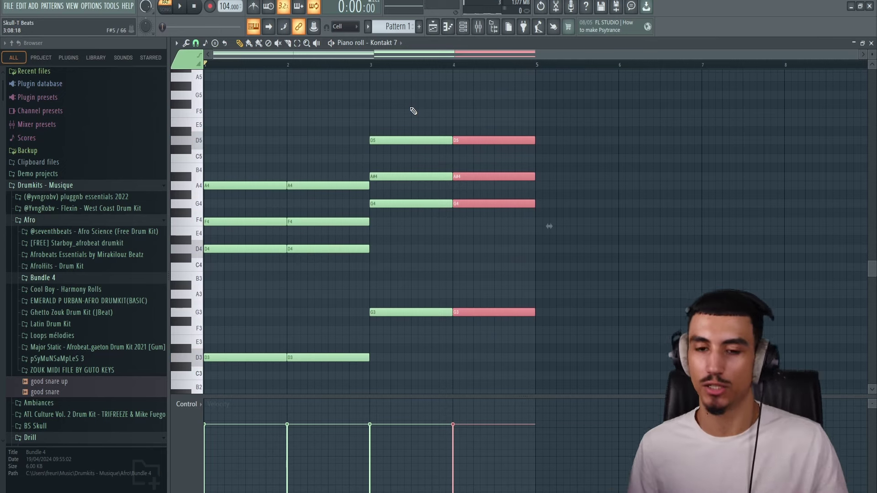
Try transposing the bar 4 chord up to A3, A4, C5 and E5, and play it back
drag(516, 95, 483, 335)
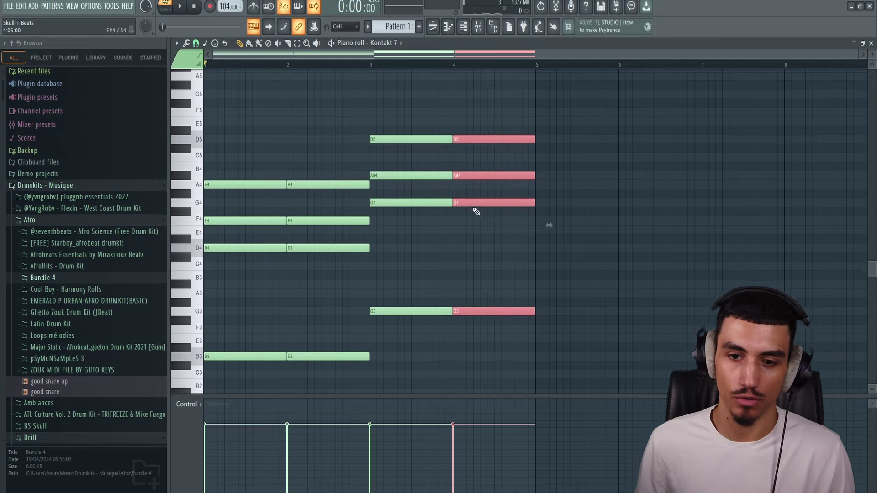
drag(469, 200, 469, 185)
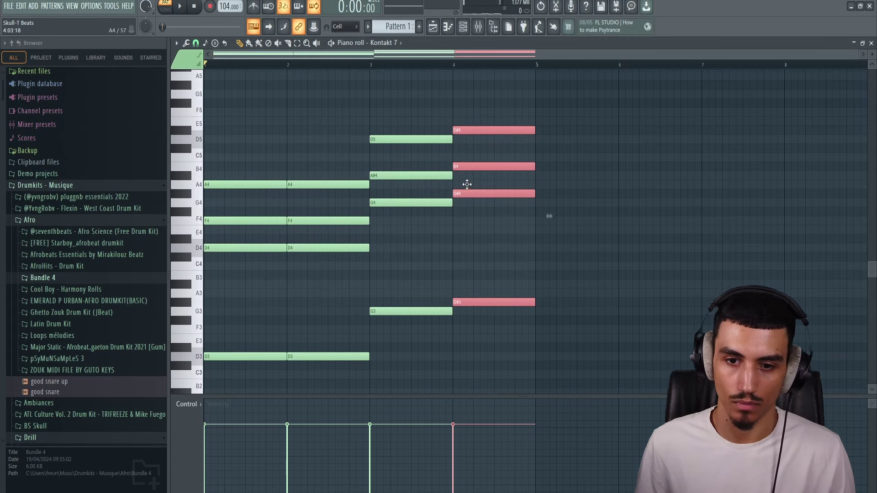
key(space)
click(374, 65)
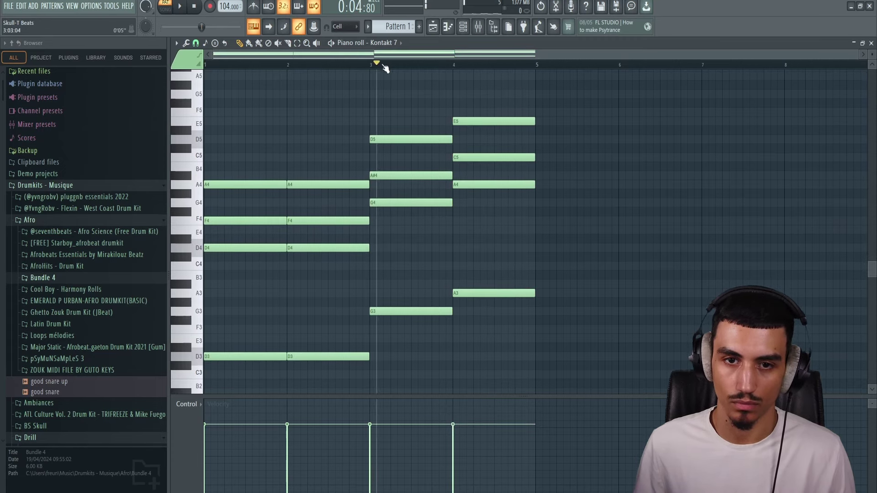
click(454, 66)
key(space)
Change the bar 4 chord to E3, E4, G4 and A#4 and audition the progression
drag(475, 98, 487, 304)
drag(469, 185, 466, 205)
key(space)
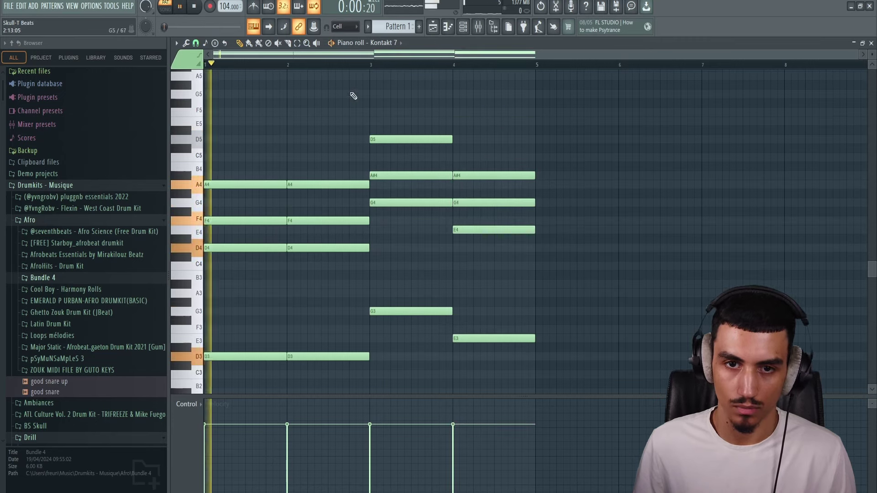
click(374, 65)
key(space)
click(480, 65)
click(217, 66)
key(space)
drag(562, 94, 130, 452)
click(380, 372)
right_click(396, 373)
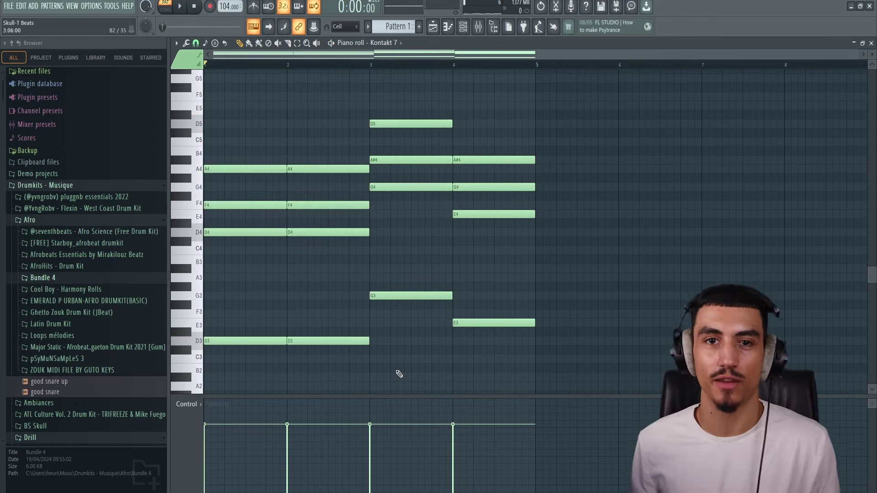
drag(576, 101, 455, 363)
drag(596, 120, 454, 382)
drag(539, 75, 457, 238)
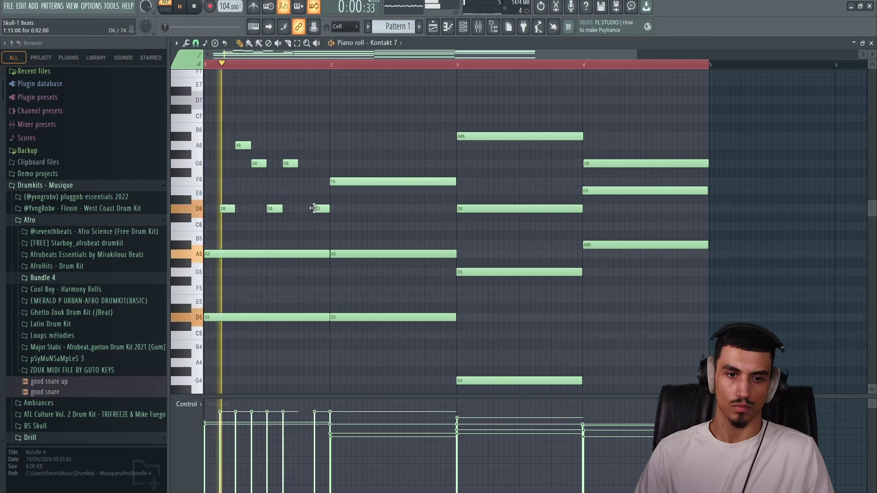
Duplicate the short D6, A6 and G6 melody notes from bar 1 into bar 2
ctrl+drag(338, 242, 213, 139)
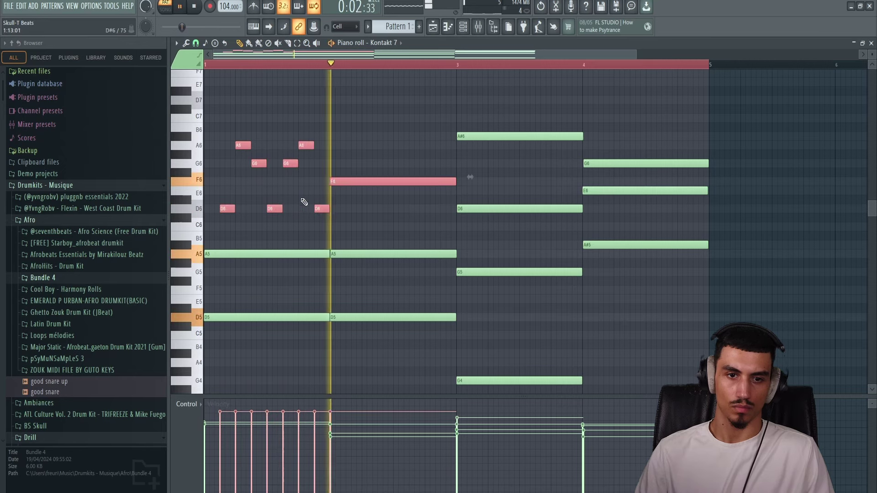
key(space)
ctrl+click(361, 229)
key(space)
ctrl+drag(325, 228, 211, 140)
key(ctrl+b)
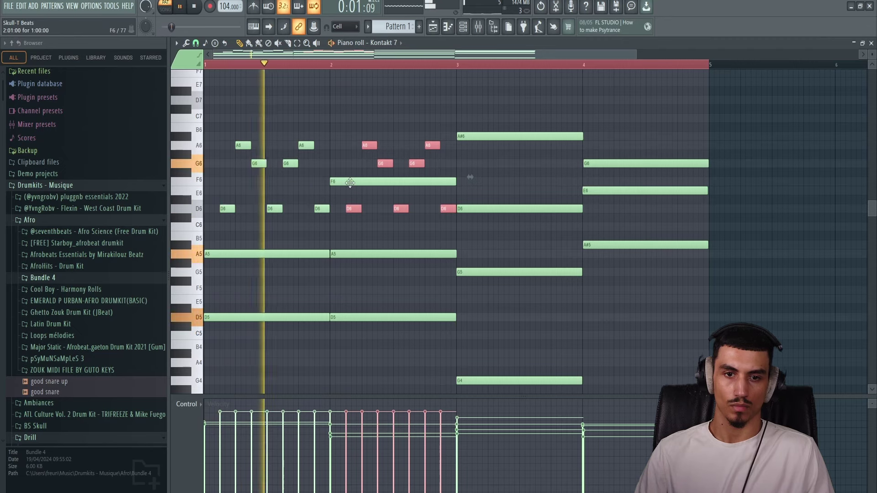
drag(354, 182, 356, 182)
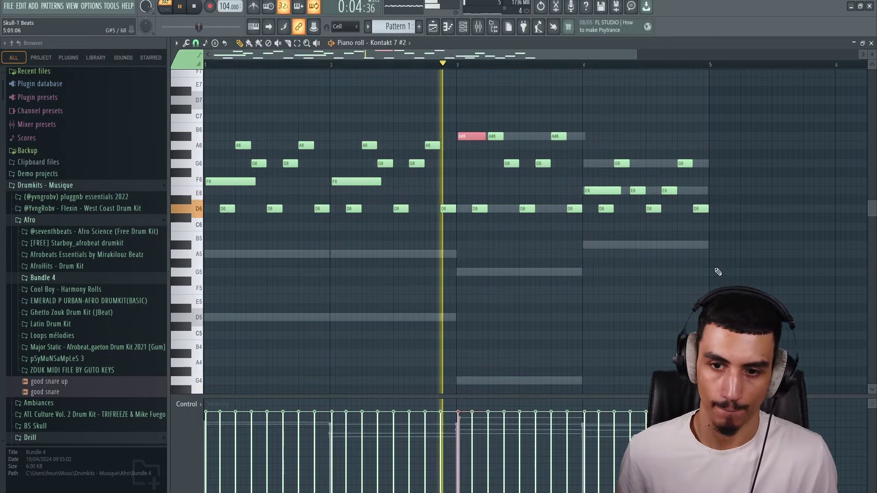
drag(749, 284, 121, 102)
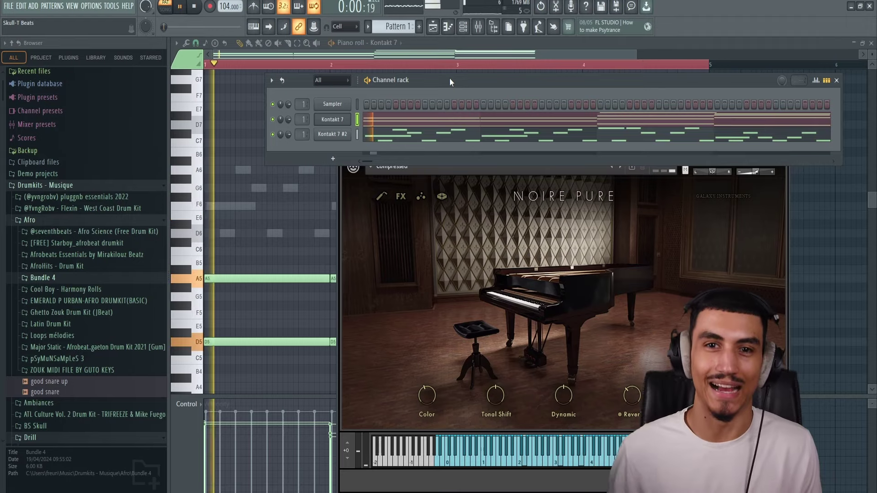
Add a third Kontakt 7 channel, search its library for "celes" and choose the Mallet Flux instrument
key(space)
click(332, 158)
click(350, 186)
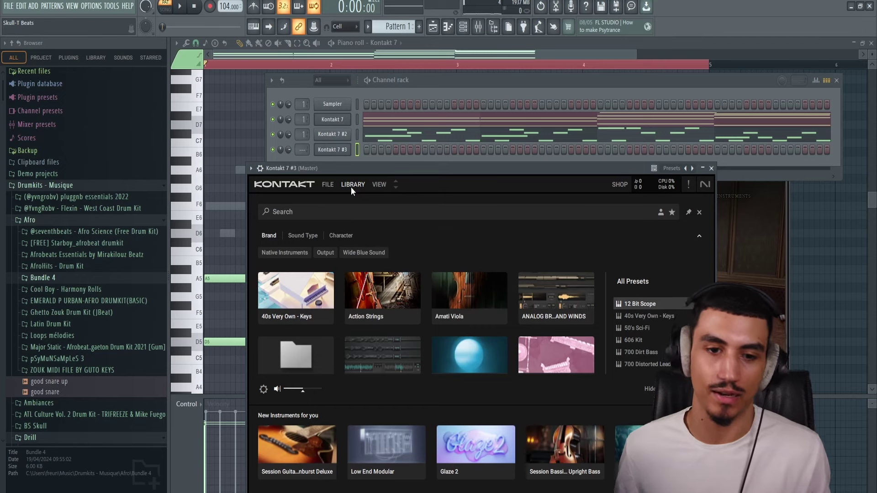
click(330, 218)
text(celes)
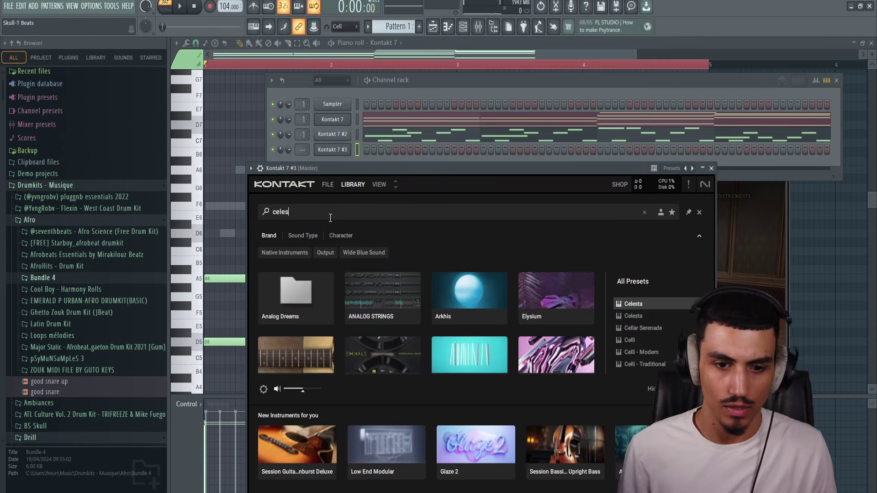
scroll(411, 317, down, 1)
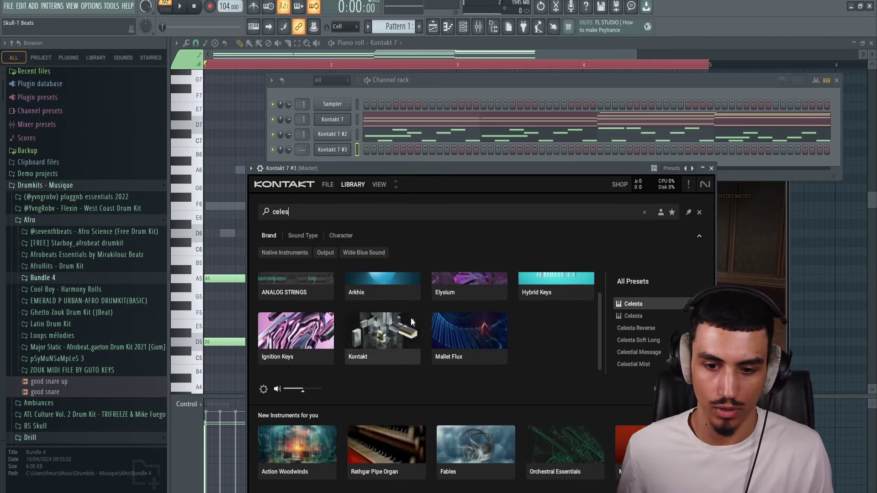
click(472, 331)
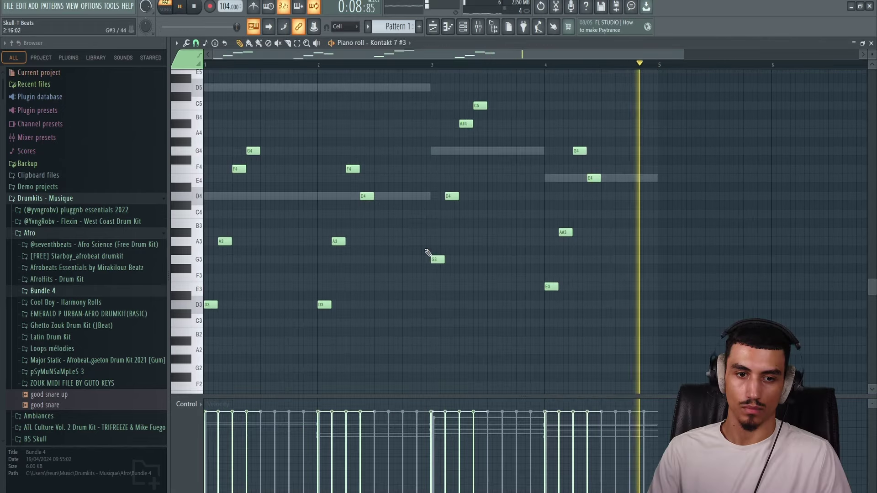
scroll(543, 296, up, 4)
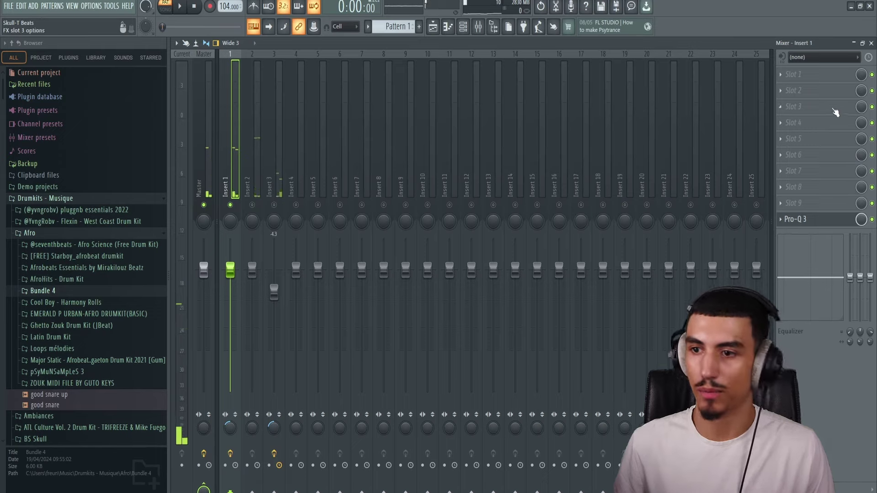
Load Fruity Reeverb 2 in slot 2 and RC-20 Retro Color in slot 5 of mixer Insert 1
click(792, 90)
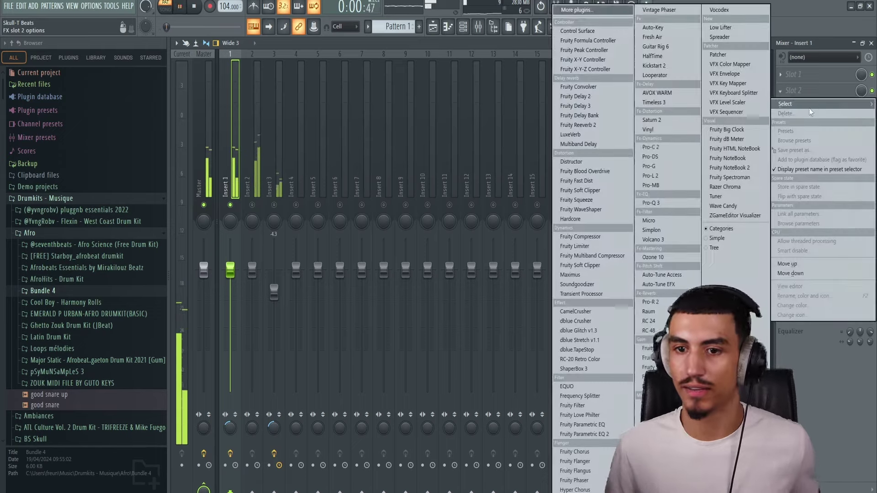
click(590, 127)
click(804, 139)
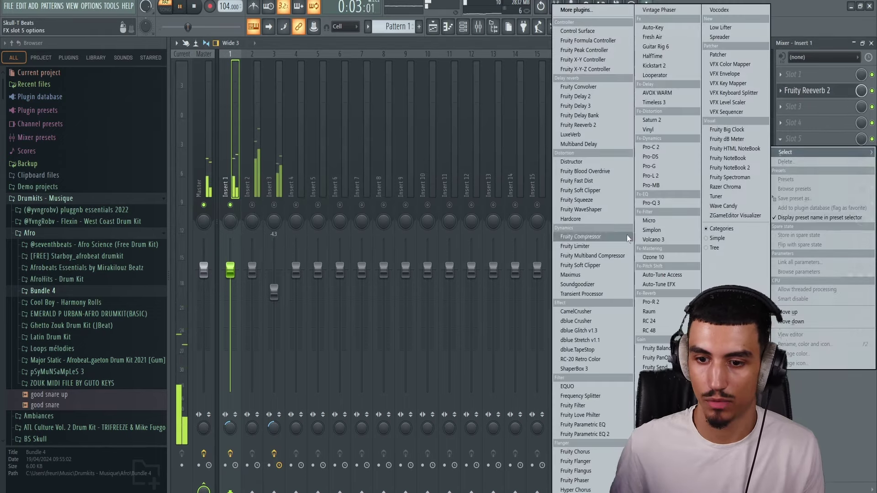
click(577, 10)
text(rc)
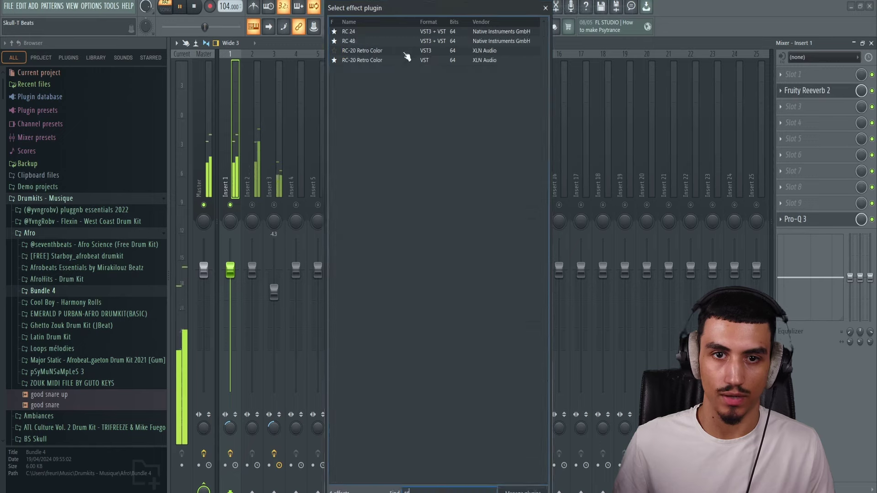
double_click(404, 60)
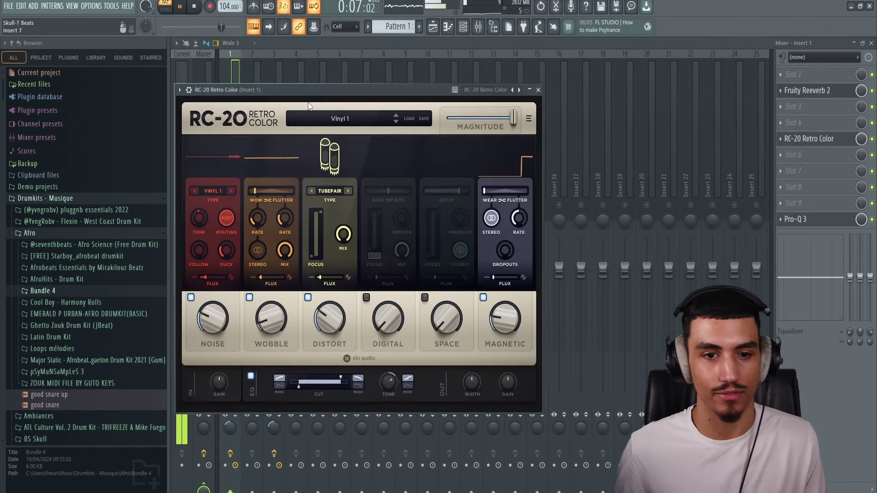
Switch RC-20 Retro Color's noise type to Vinyl 2 and step through neighbouring presets such as VHS
click(231, 191)
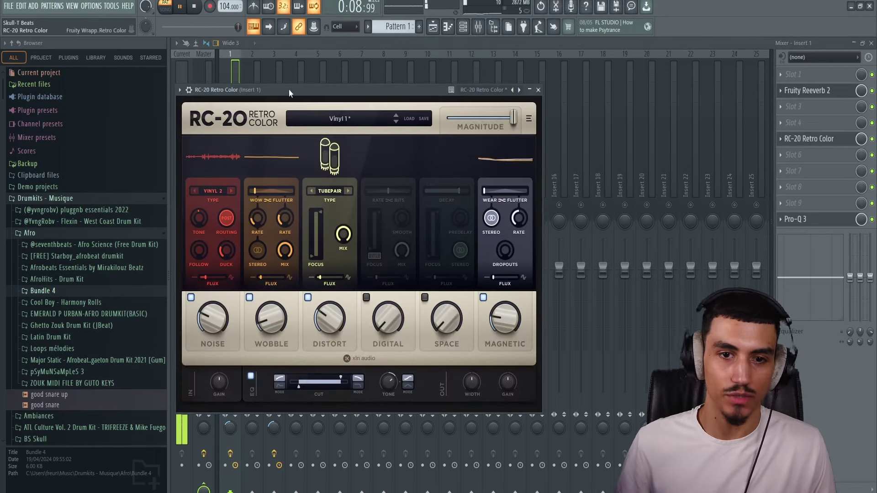
drag(289, 94, 439, 125)
key(space)
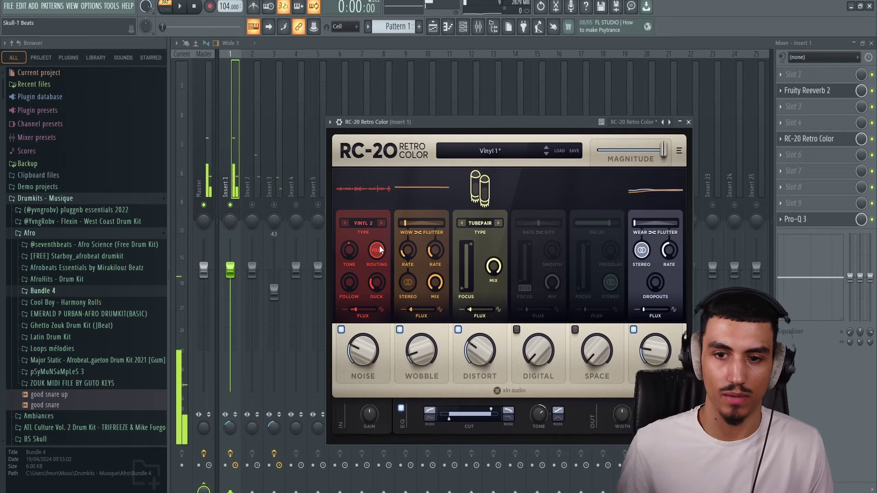
click(547, 149)
click(547, 149)
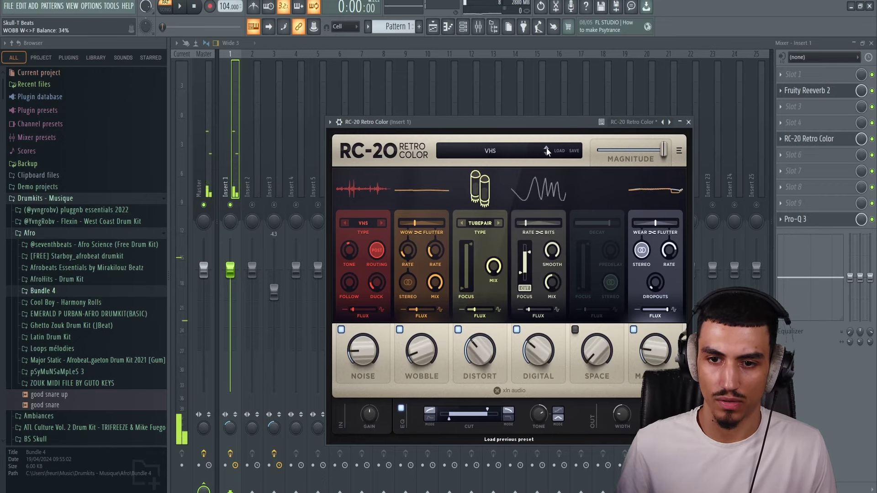
click(546, 149)
click(546, 153)
click(547, 153)
click(547, 153)
drag(475, 125, 500, 124)
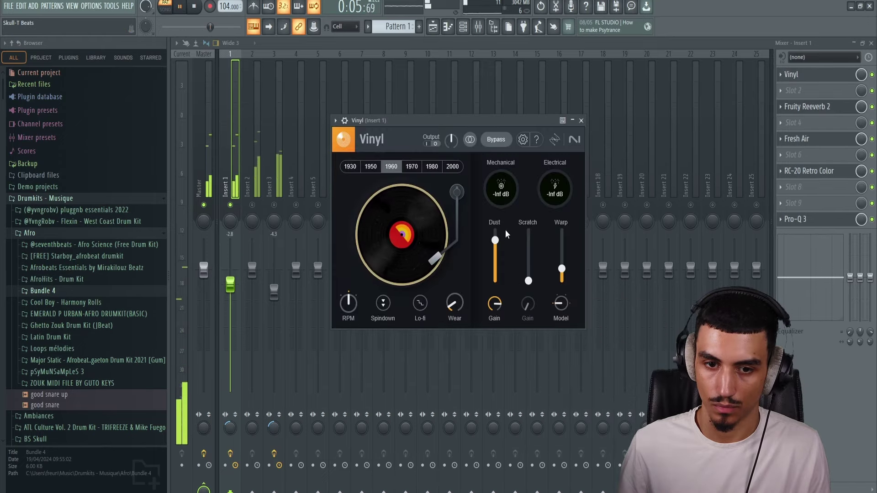
Load Vintage Chorus in slot 6 of mixer Insert 1 and audition it during playback
click(580, 120)
click(808, 154)
click(594, 12)
text(vintage)
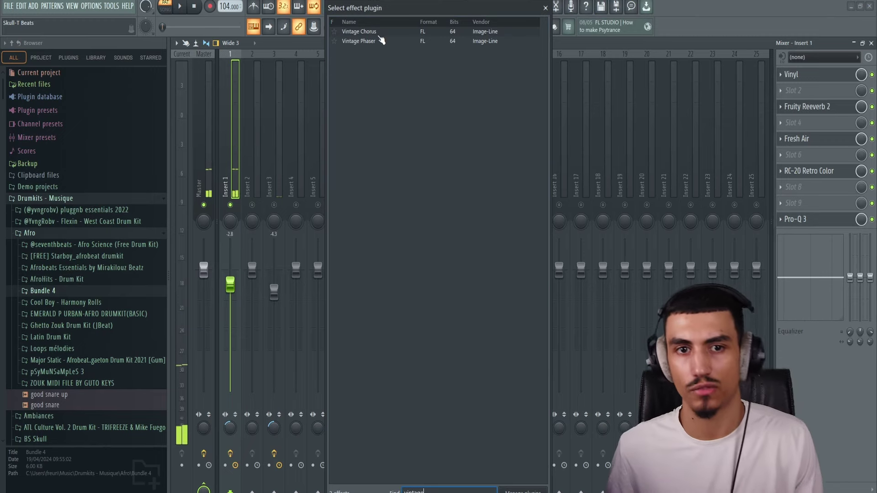
click(378, 32)
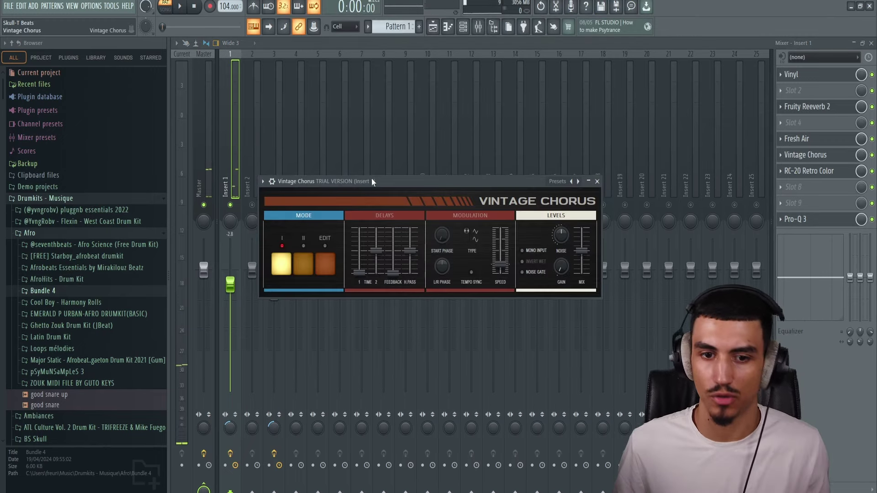
drag(371, 179, 441, 154)
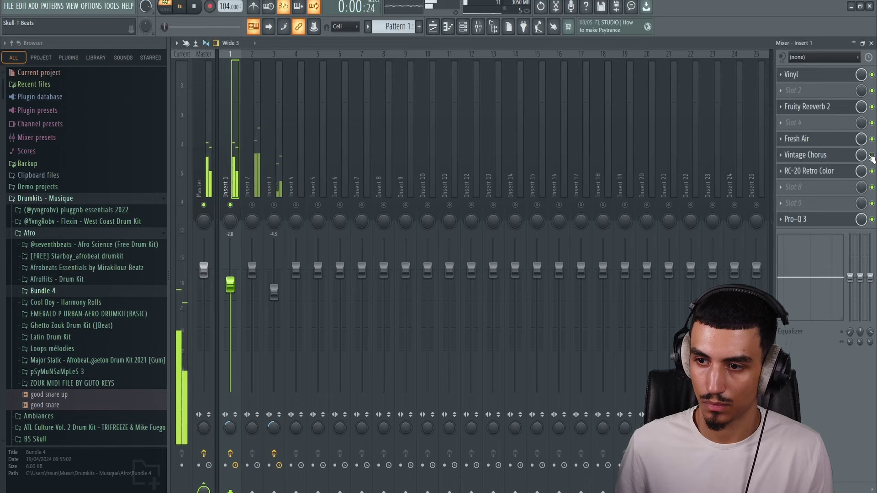
click(830, 158)
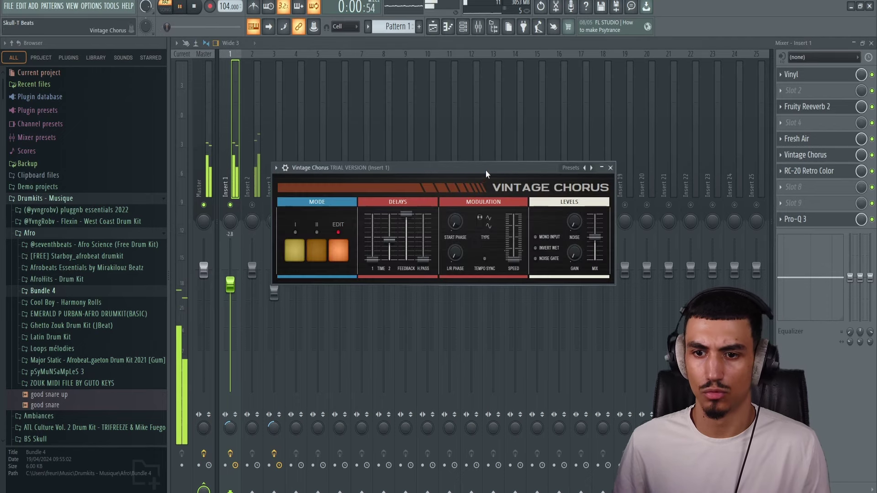
drag(484, 169, 505, 159)
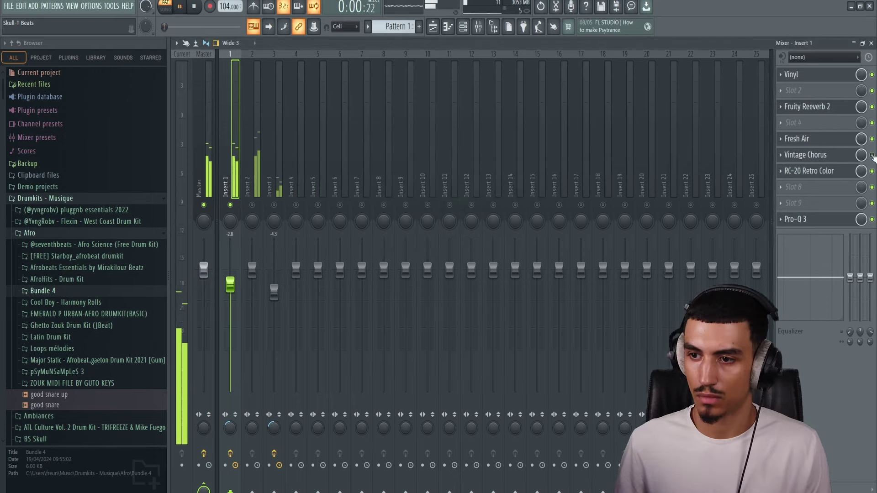
key(space)
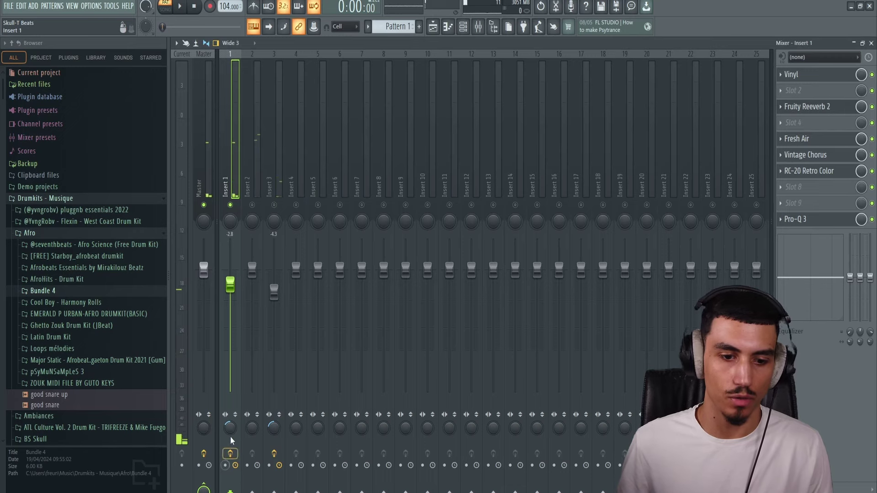
Place Pattern 1 on Track 1 of the playlist, split it by channel and duplicate the clips to fill eight bars
click(432, 27)
drag(201, 77, 305, 81)
right_click(211, 96)
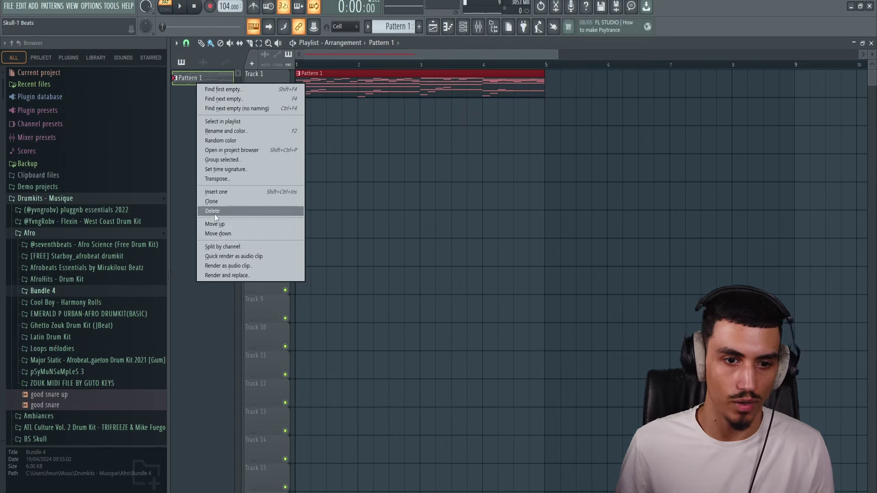
click(215, 247)
scroll(347, 75, down, 2)
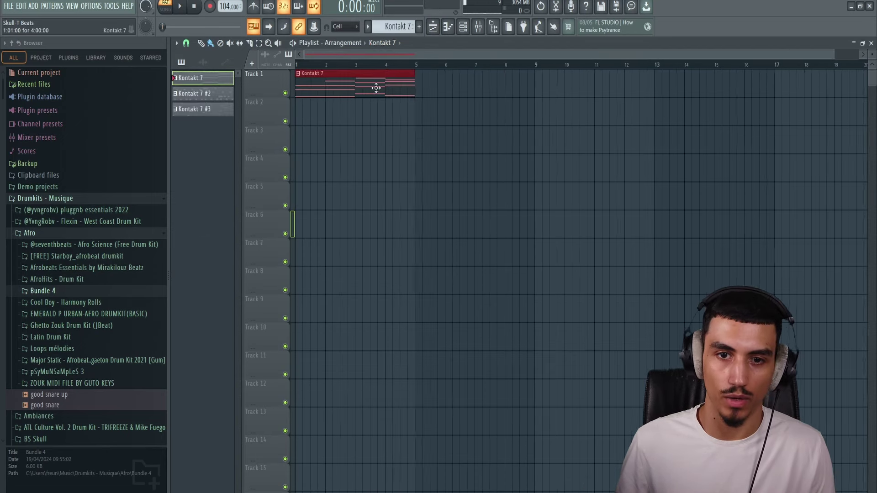
key(ctrl+b)
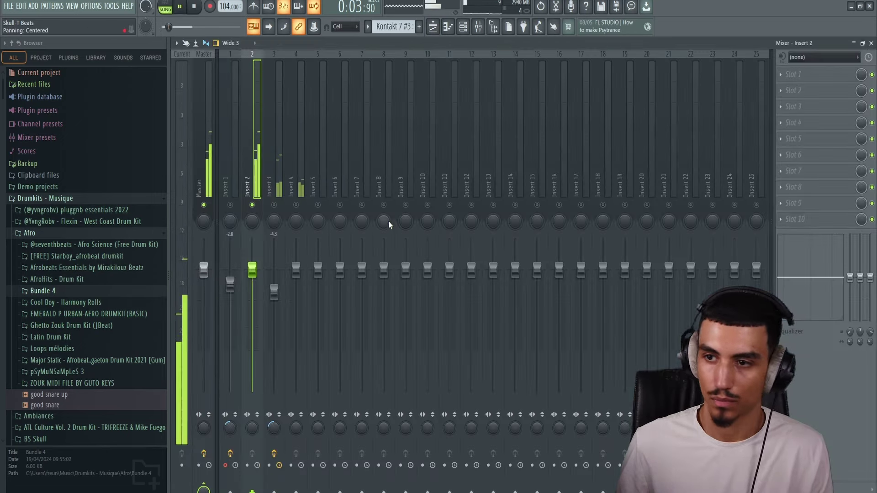
Load Fruity Reeverb 2 in slot 2 of mixer Insert 2, lower its dry level and set the room size to 73
click(791, 91)
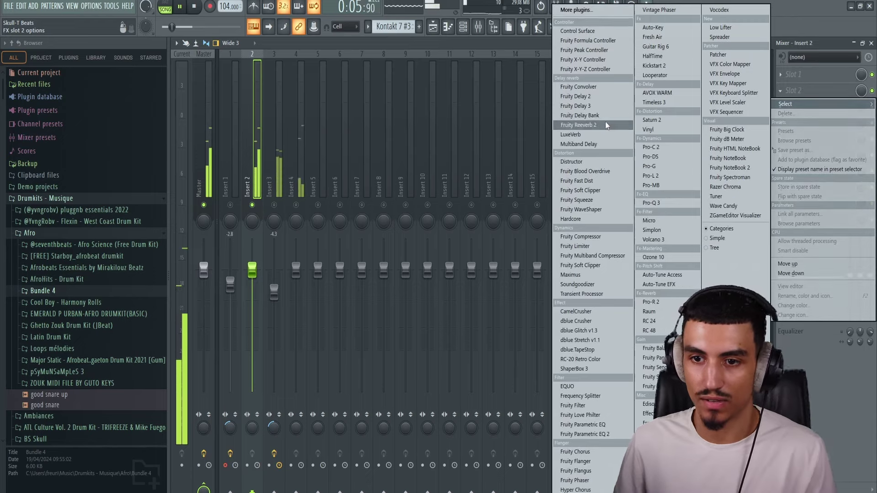
click(577, 125)
key(space)
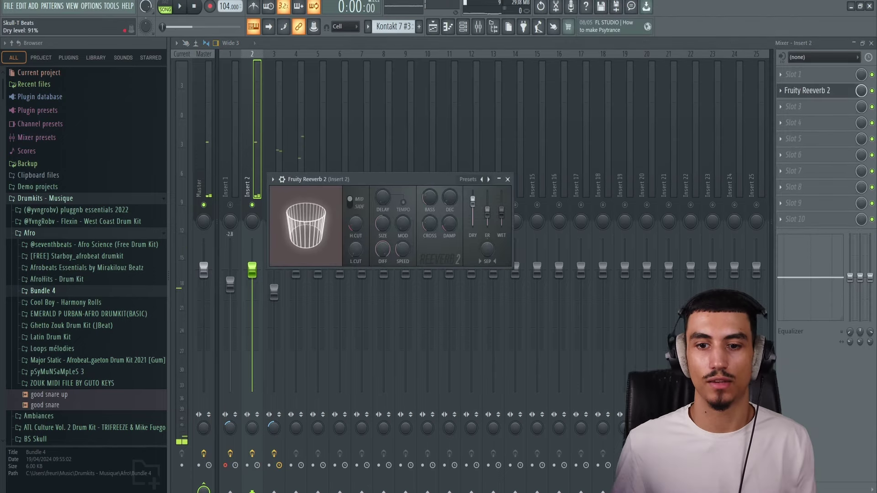
drag(473, 202, 480, 213)
drag(383, 224, 399, 221)
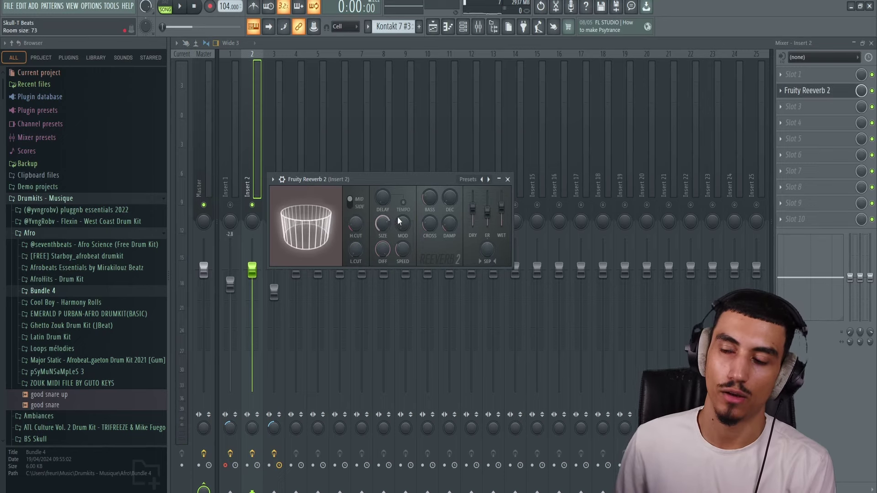
Load Pro-Q 3 in slot 10 of mixer Insert 2 and remove Vintage Chorus from Insert 1
click(801, 221)
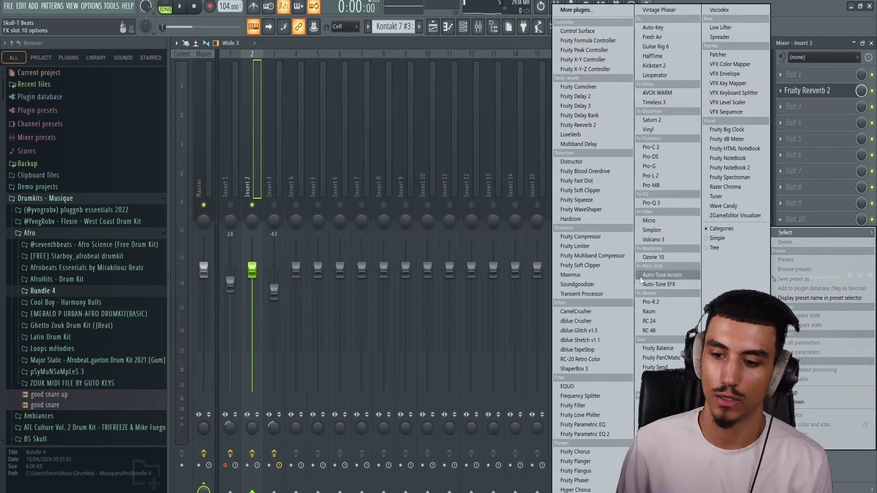
click(663, 201)
click(283, 290)
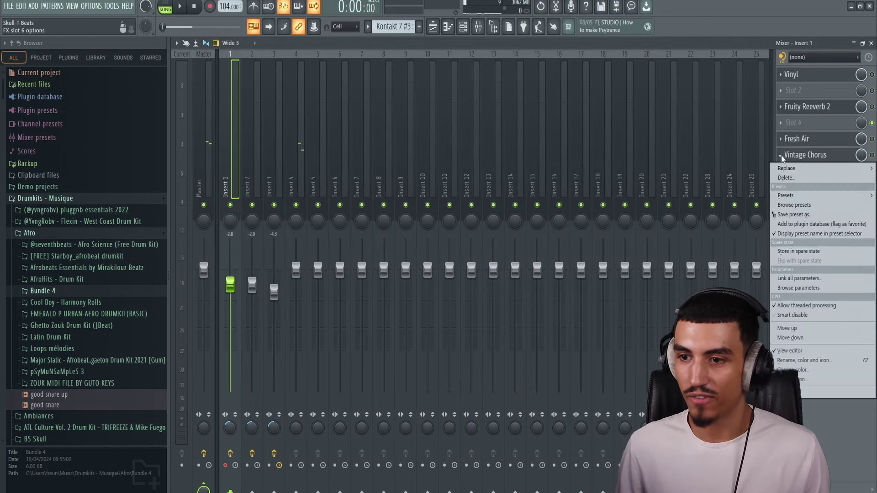
click(786, 178)
click(466, 289)
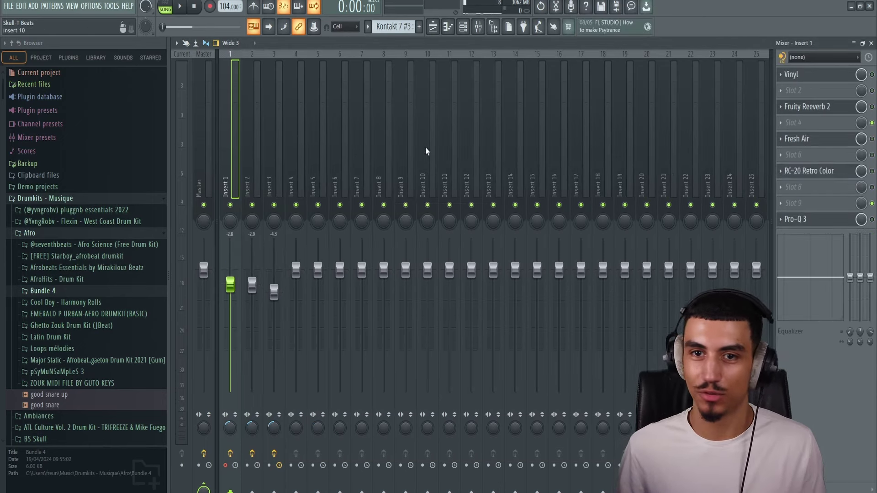
Create a new empty pattern in the playlist and name it Guitare
click(440, 27)
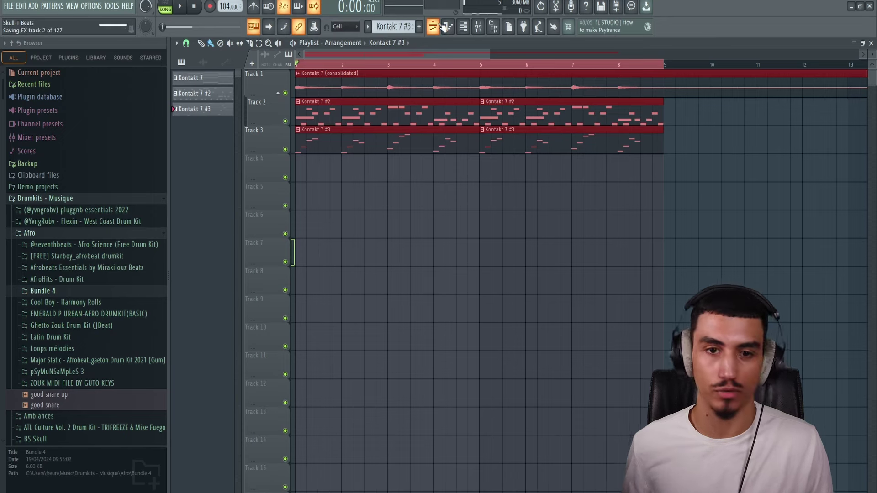
click(419, 27)
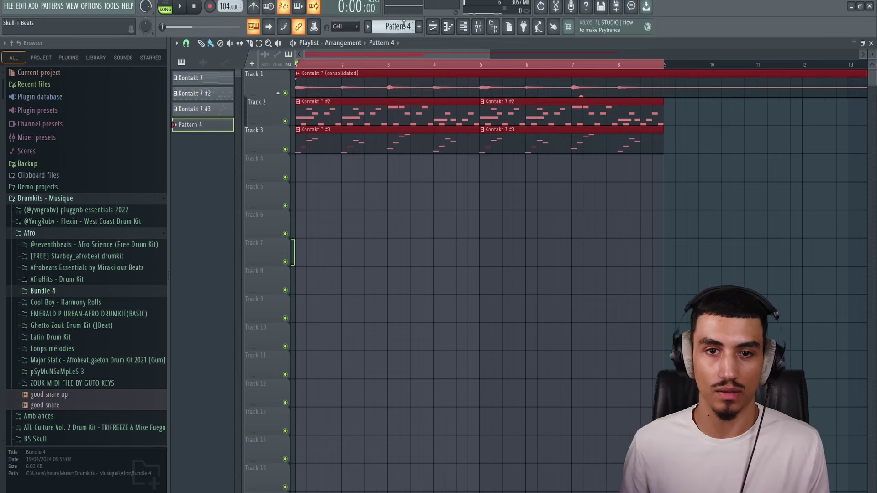
middle_click(398, 27)
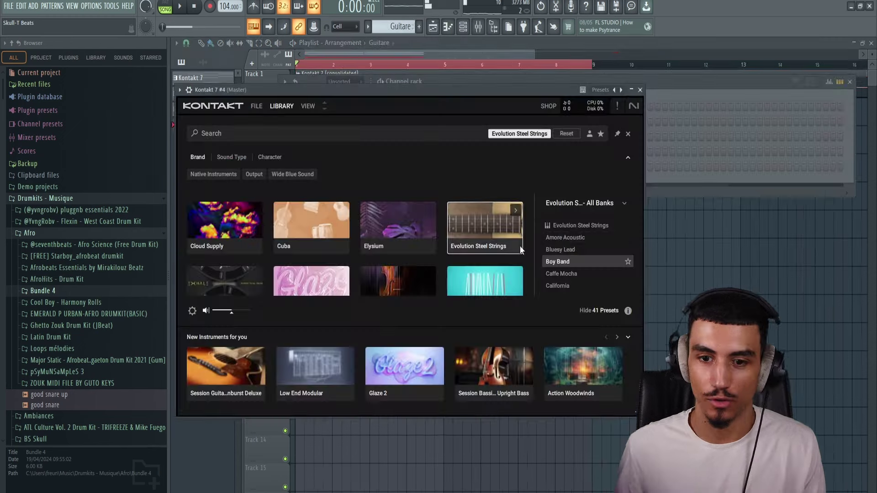
Load Evolution Steel Strings in the new Kontakt 7 channel and swap it for its library presets Amore Acoustic and Bluesy Lead
click(577, 225)
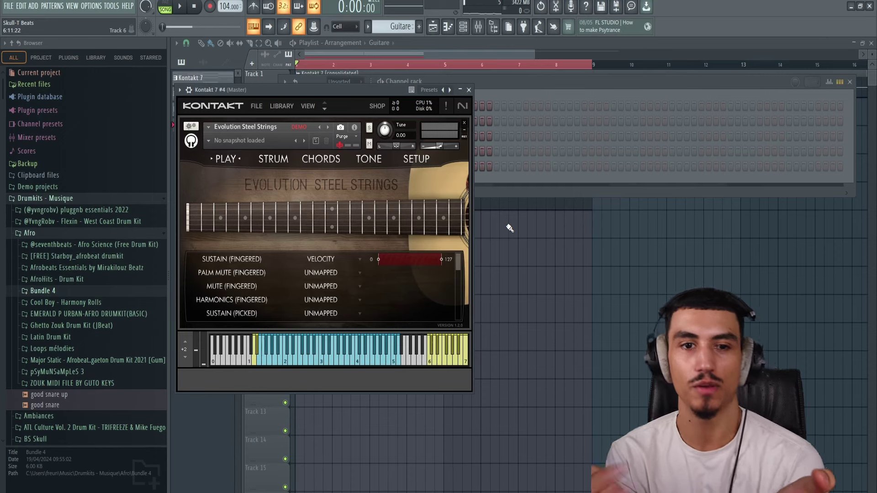
click(464, 122)
click(284, 107)
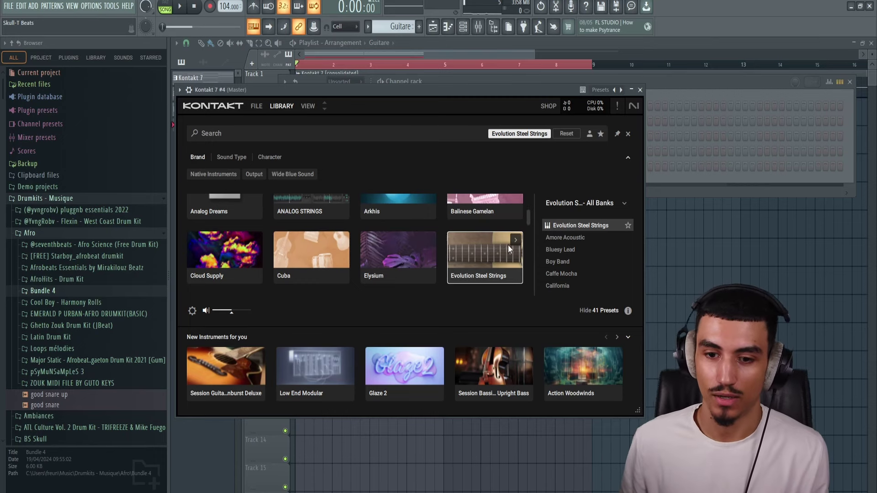
click(561, 241)
click(561, 248)
drag(340, 87, 344, 87)
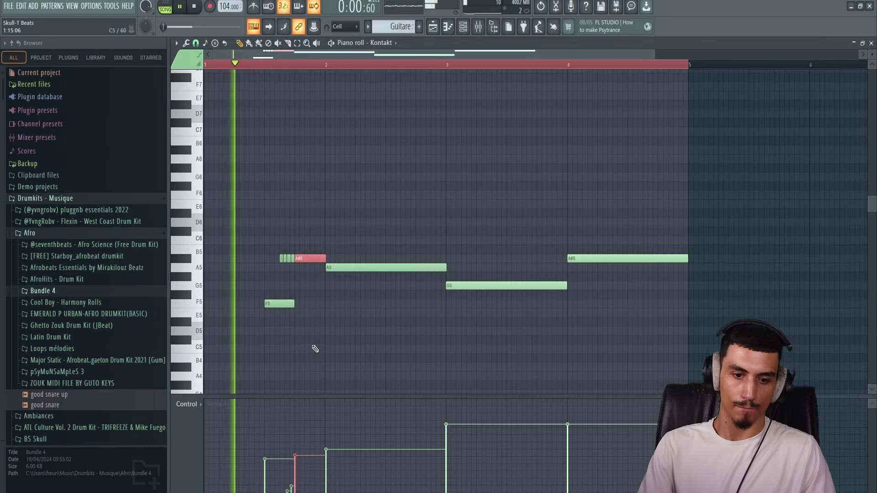
Audition the opening F5 and chopped A#5 notes of the guitar melody and adjust their velocities in bar 1
drag(305, 325, 308, 211)
key(space)
key(space)
drag(309, 250, 268, 311)
key(space)
key(space)
click(265, 455)
drag(265, 455, 264, 453)
click(296, 428)
Shape bar 3 of the guitar melody as G5 notes leading into a chopped C6, checking it in playback
drag(350, 190, 496, 307)
key(space)
key(space)
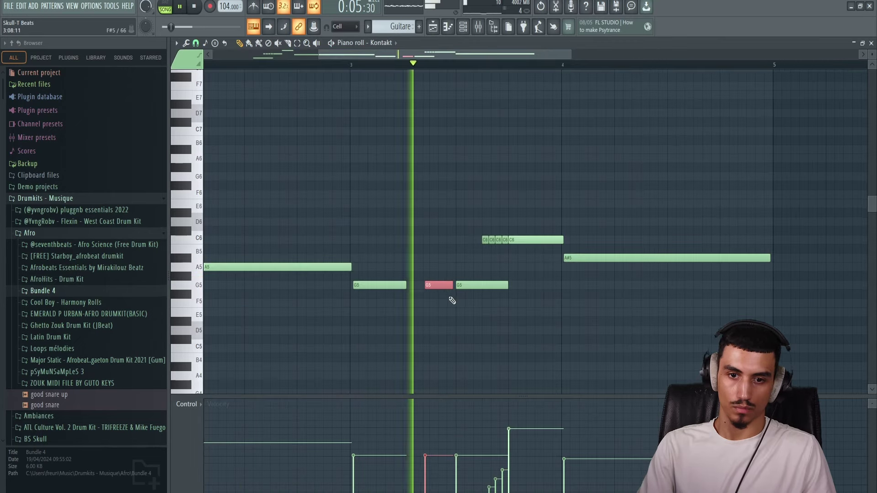
click(475, 285)
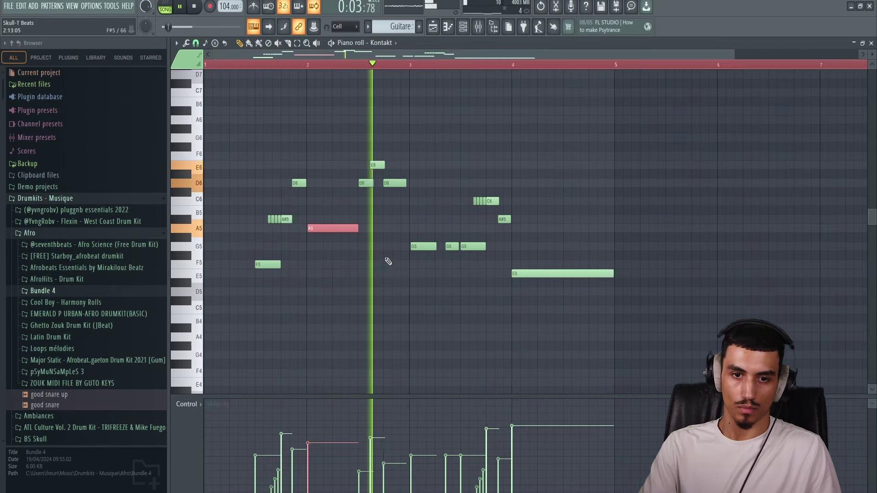
Raise the velocities of the D6, E6 and D6 notes in the second half of bar 2
drag(411, 155, 361, 205)
key(space)
key(space)
click(359, 459)
click(383, 456)
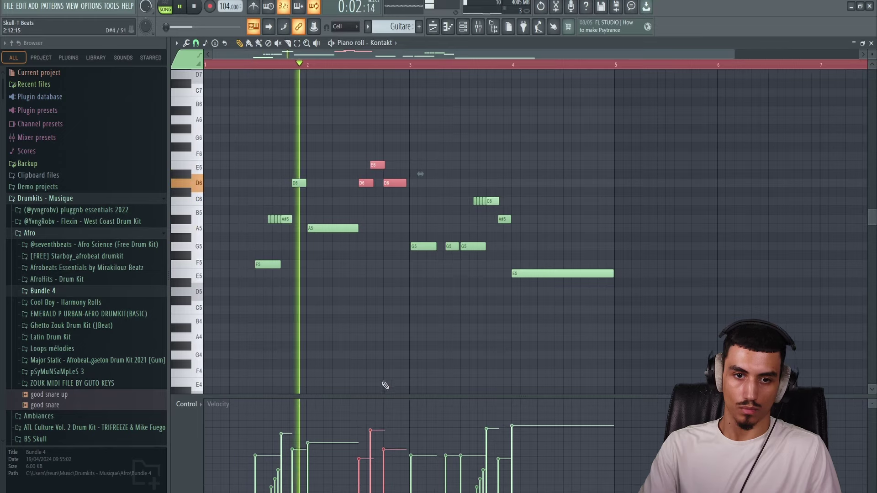
Lengthen the E6 note and the D6 after it in bar 2 to tighten the gaps between notes
scroll(386, 334, down, 1)
drag(487, 209, 356, 255)
mouse_move(478, 144)
mouse_down()
mouse_move(238, 279)
mouse_move(332, 258)
mouse_up()
scroll(328, 197, up, 4)
key(space)
drag(393, 182, 382, 183)
key(ctrl+z)
drag(369, 153, 376, 184)
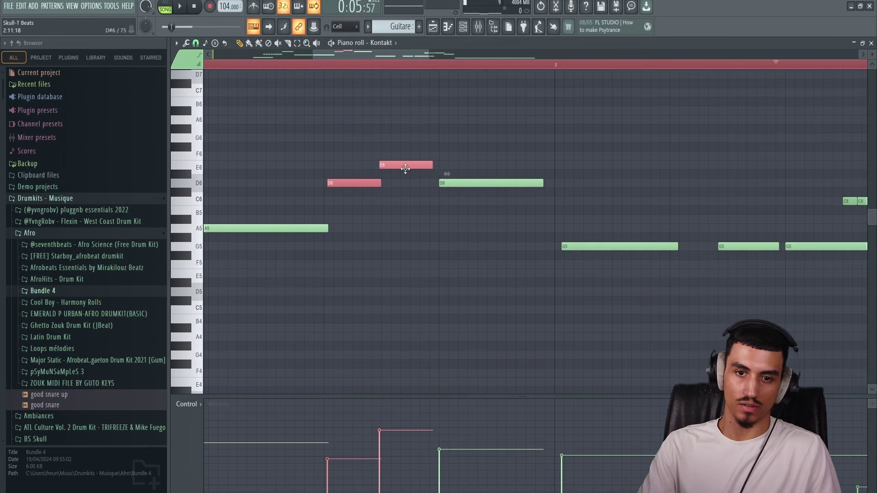
ctrl+click(432, 161)
click(541, 182)
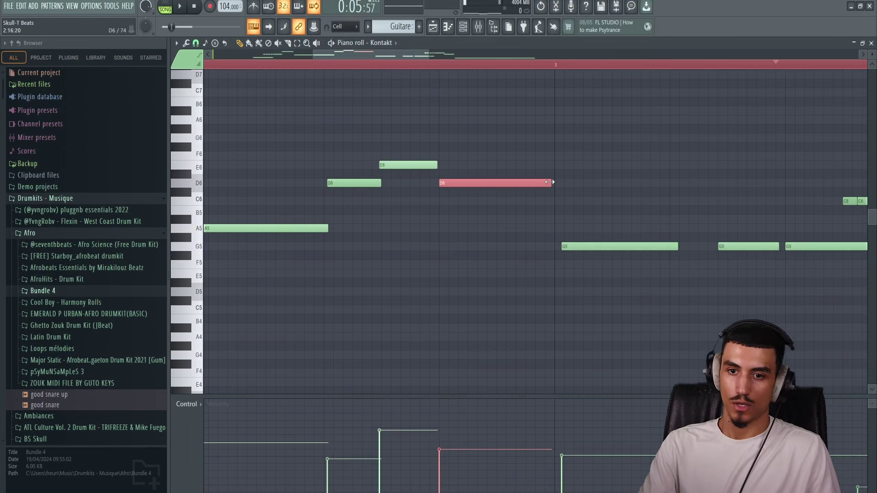
scroll(486, 192, down, 3)
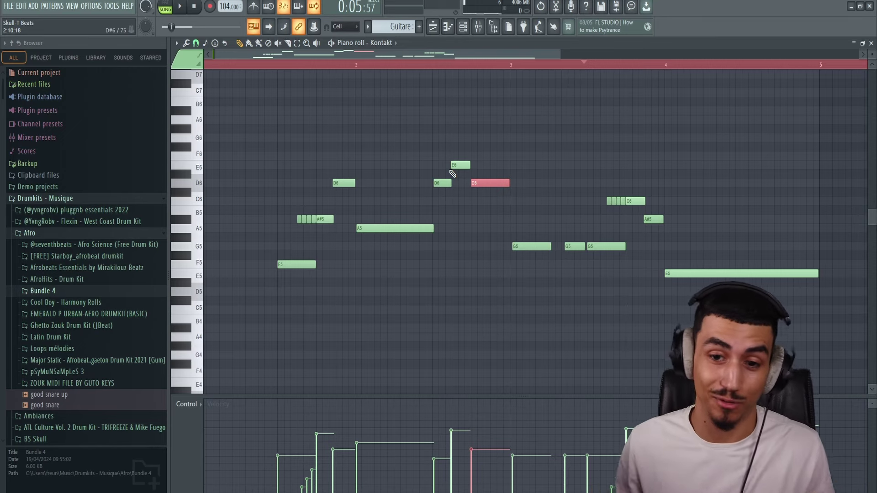
Move the short middle note of bar 3 to F5 and trim the end of the long bar 4 note
drag(487, 152, 510, 163)
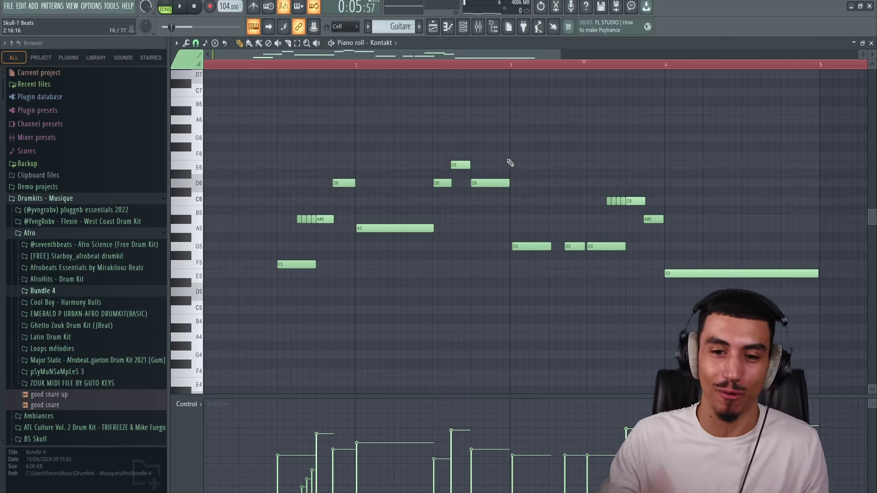
key(space)
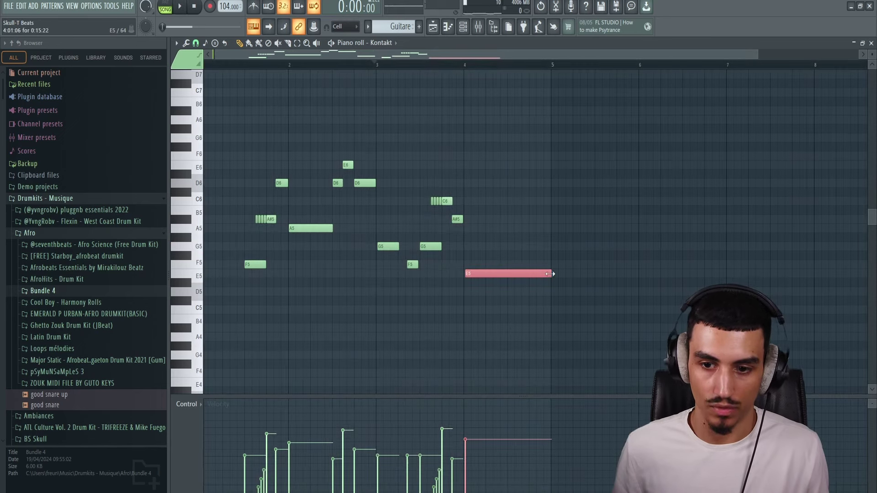
drag(550, 274, 544, 274)
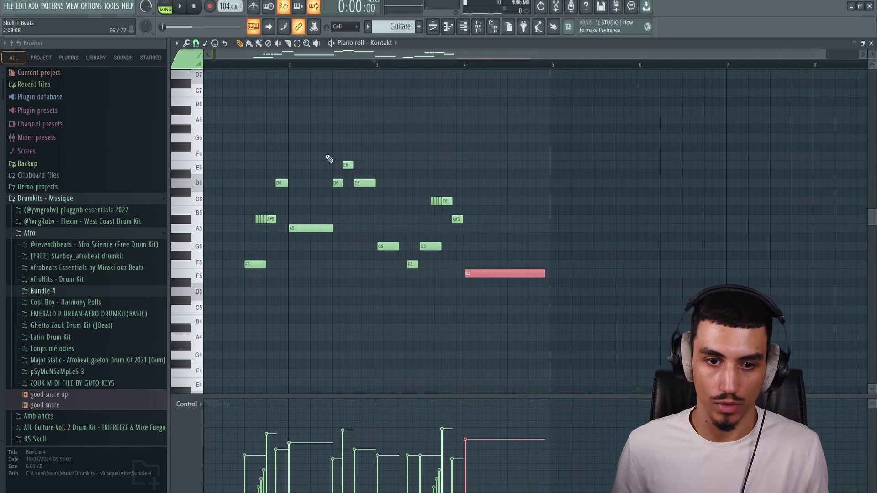
Copy the D6, E6 and D6 notes from bar 2 to the end of bar 4
drag(333, 143, 510, 199)
ctrl+click(539, 193)
drag(552, 160, 500, 212)
Transpose the copied bar 4 notes down to G5 and A5 and repitch the last one to A#5
key(shift+Up)
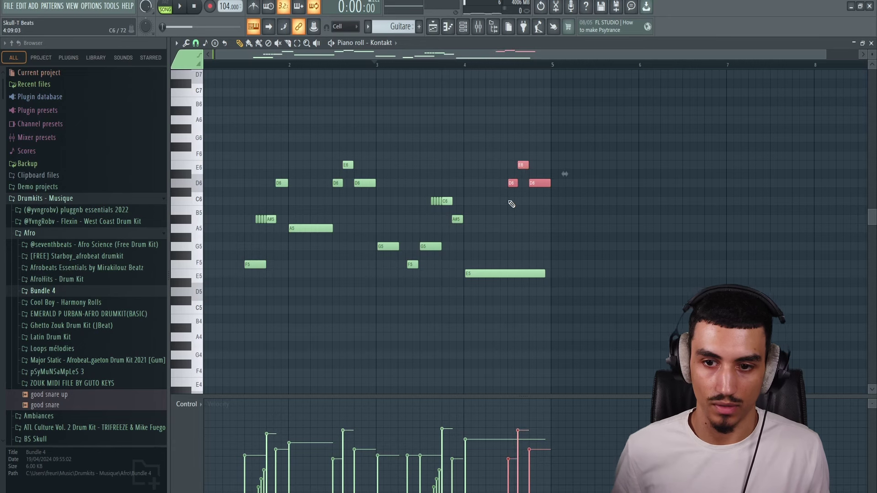
key(shift+Down)
key(shift+Down)
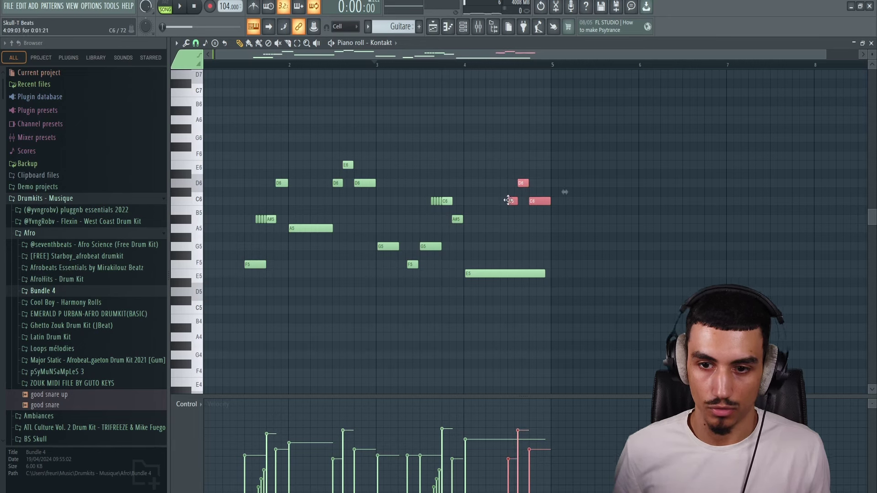
key(shift+Down)
key(shift+Down)
key(shift+Down)
key(shift+Down)
key(shift+Down)
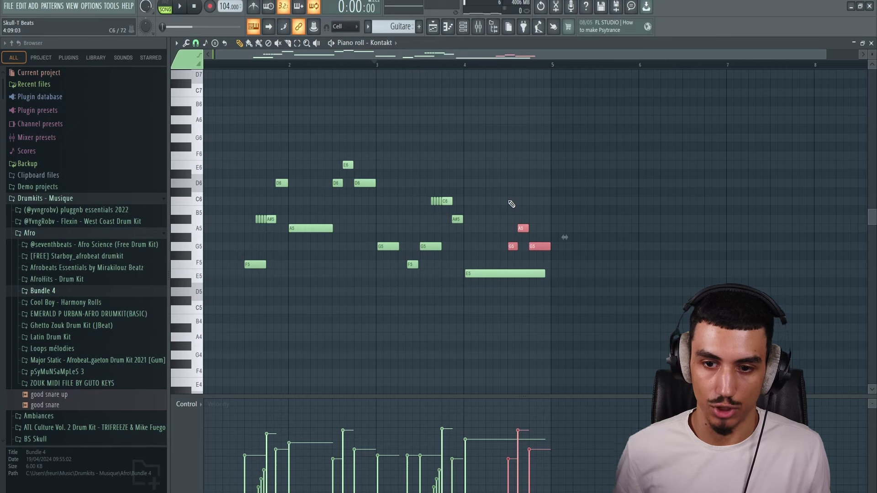
drag(539, 246, 540, 197)
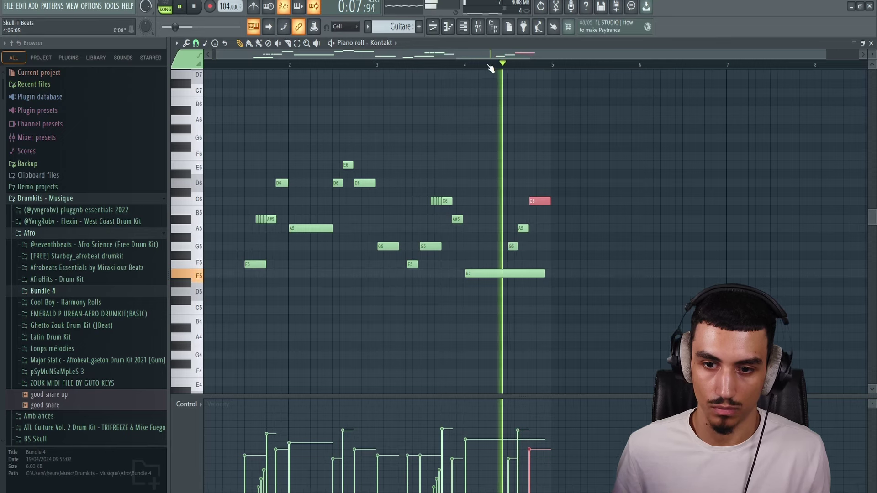
drag(540, 201, 539, 218)
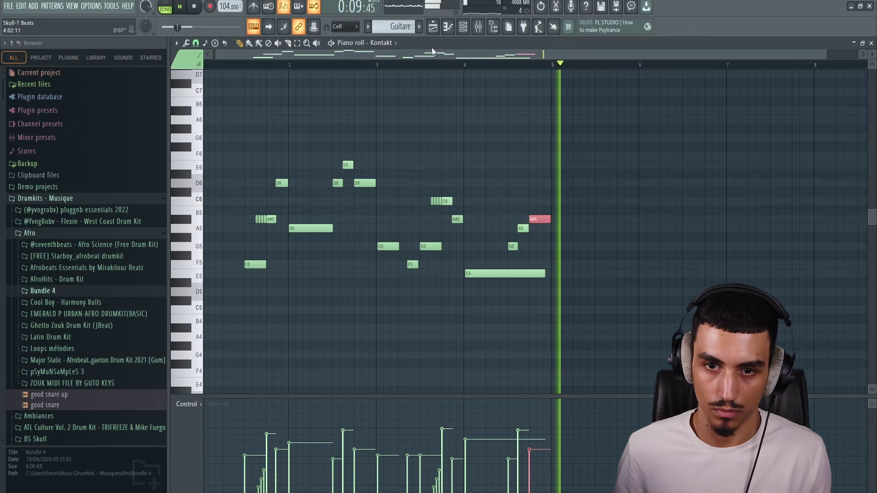
Move the final A#5 note of bar 4 down to F5 and shift it slightly earlier
click(440, 74)
right_click(455, 77)
key(space)
drag(536, 220, 511, 262)
drag(514, 265, 508, 265)
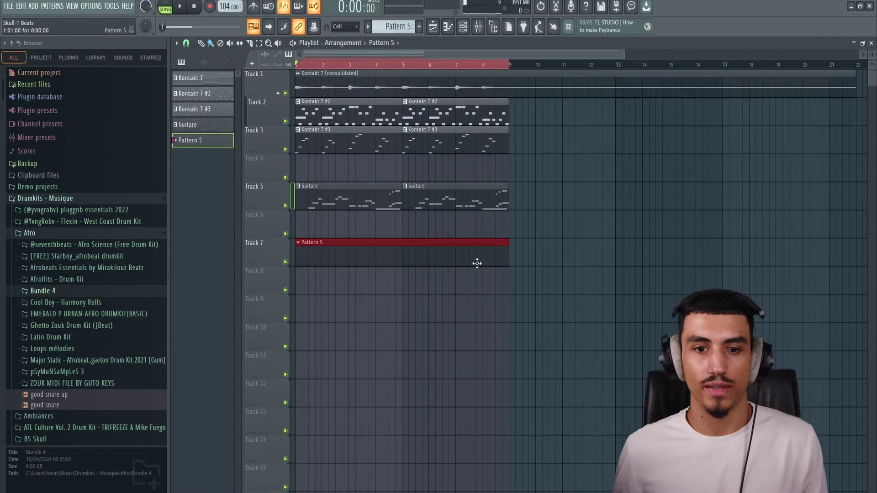
Add an Analog Lab V instrument channel and open the plugin list for a further channel
key(F6)
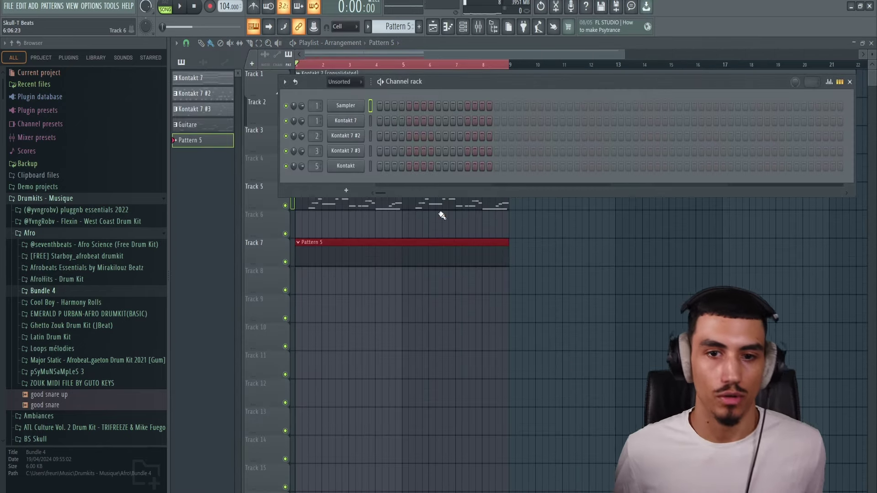
click(355, 192)
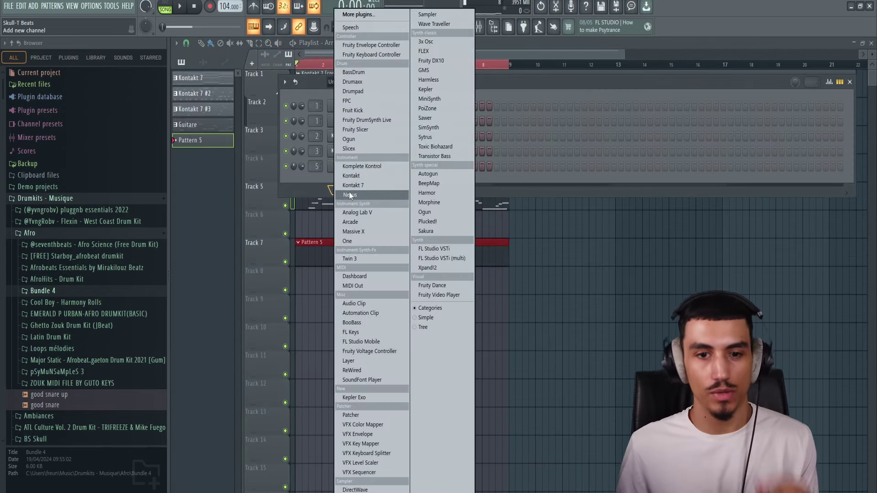
click(362, 215)
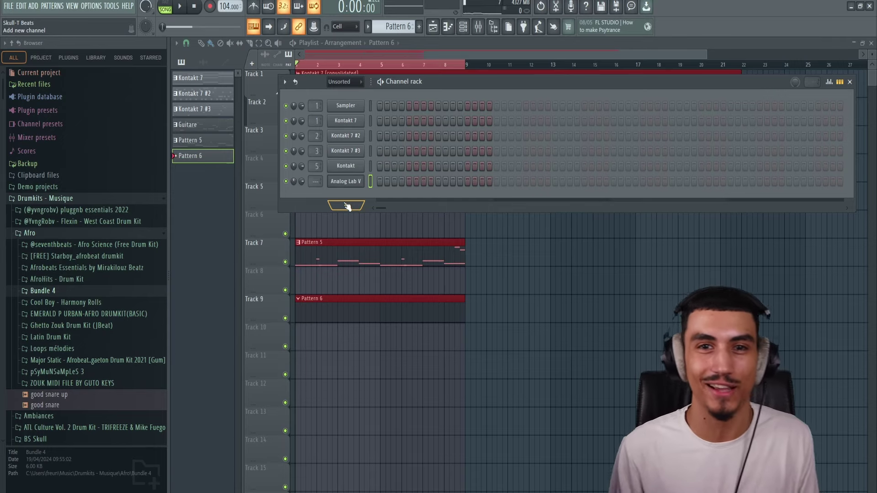
click(346, 206)
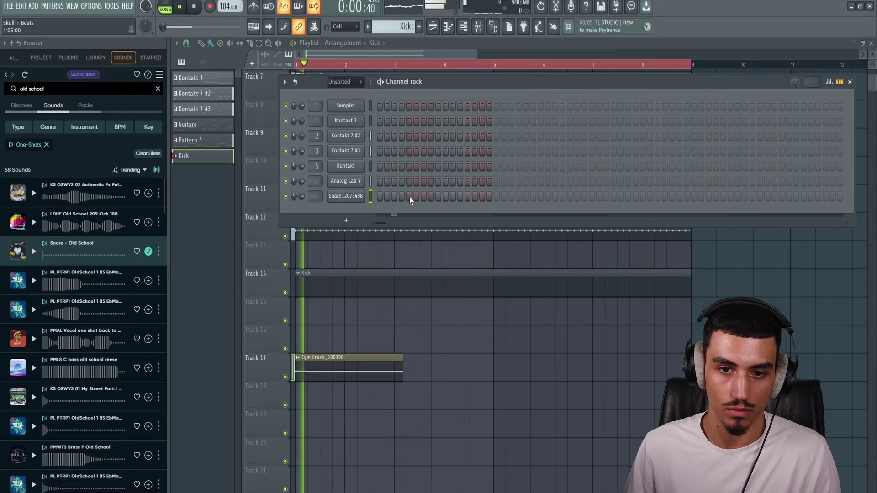
Program the Snare - Old School channel of the Kick pattern with hits on steps 5, 13, 21 and 29
key(space)
click(467, 197)
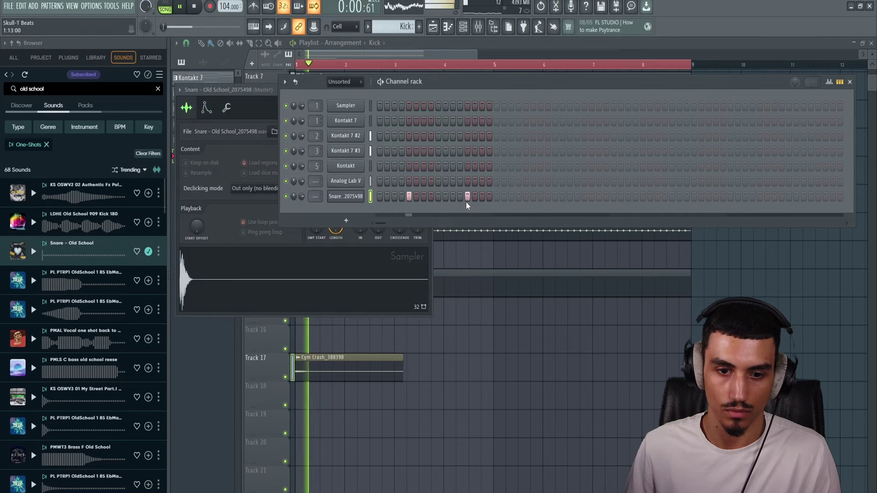
click(466, 197)
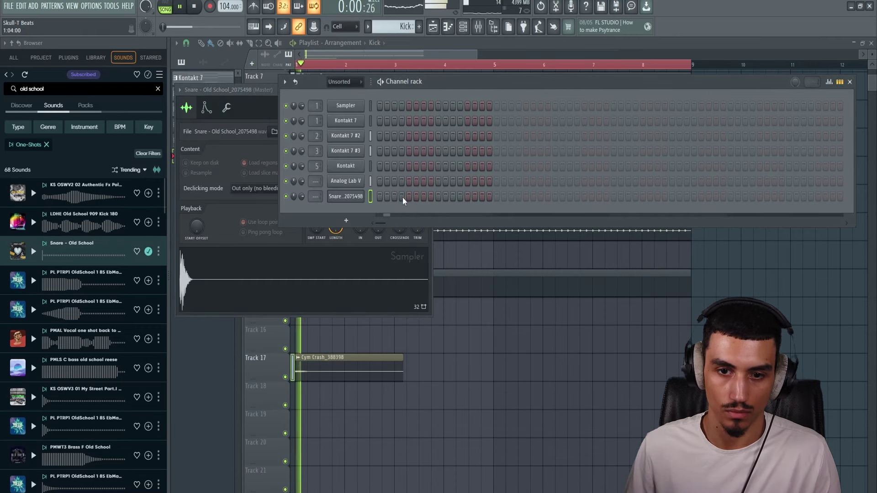
click(466, 196)
click(526, 197)
click(584, 197)
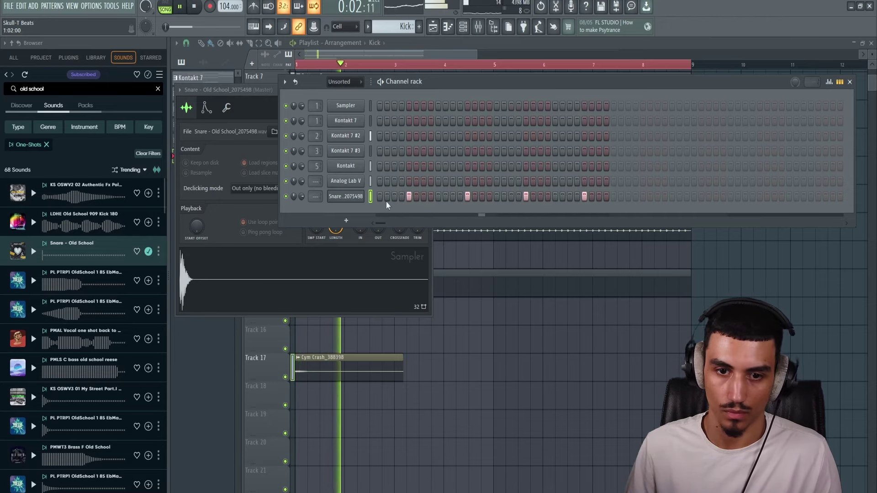
Open the snare's notes and duplicate the two-bar rhythm to fill four bars
right_click(351, 197)
click(391, 198)
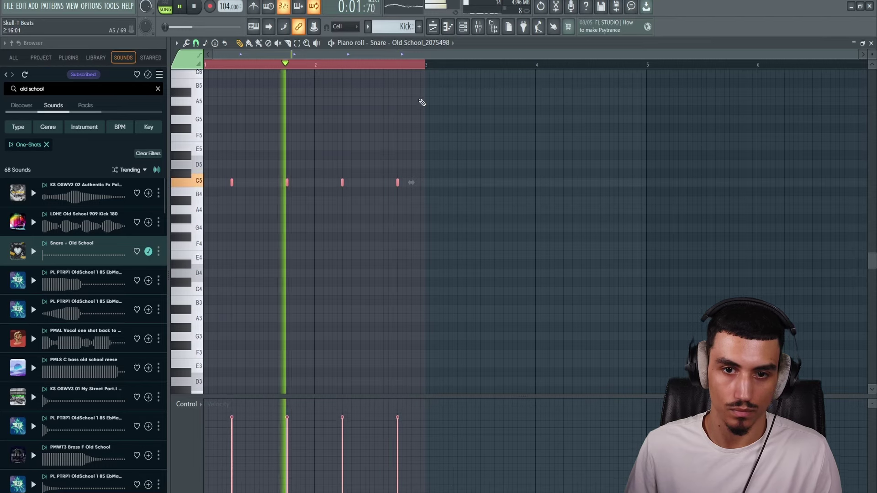
key(ctrl+b)
key(ctrl+a)
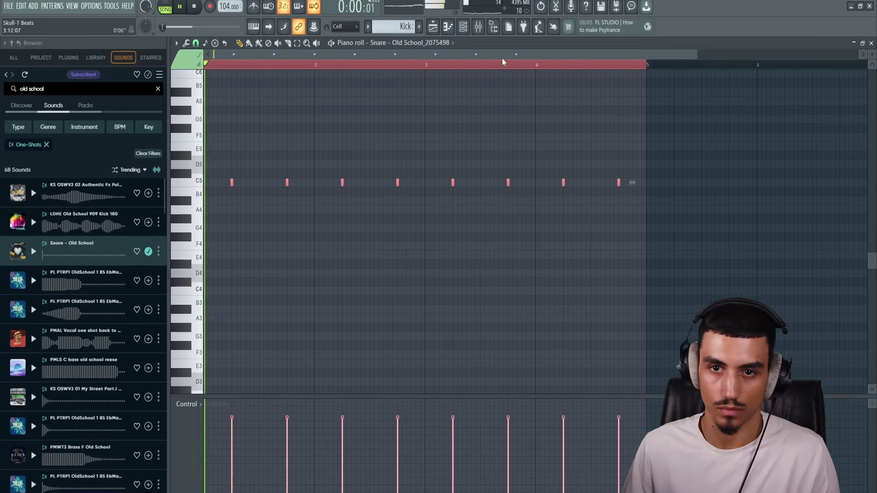
Add LSI Jaws Kick hits on steps 17, 23, 27 and 33 and open the kick's notes
key(F6)
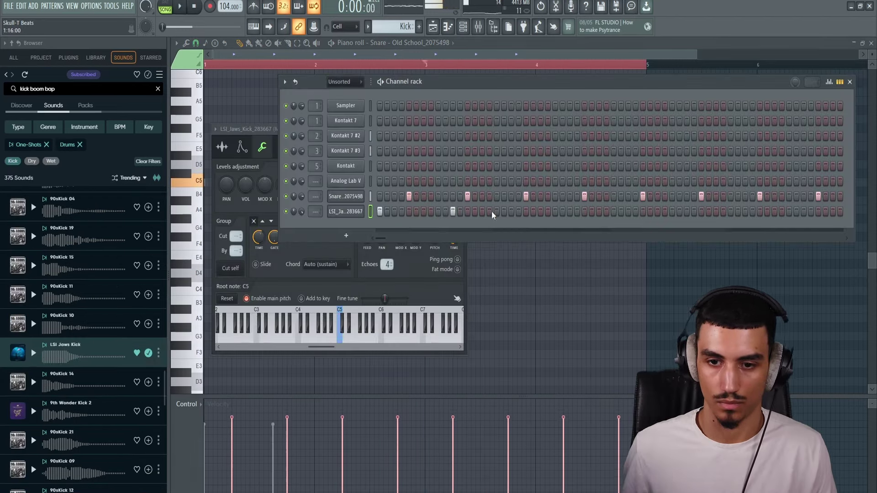
click(511, 211)
key(space)
key(space)
right_click(511, 213)
click(496, 212)
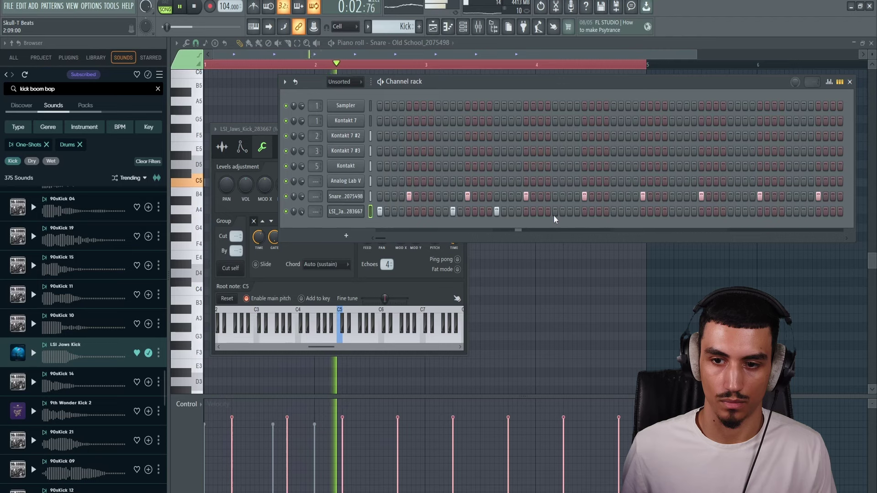
click(541, 211)
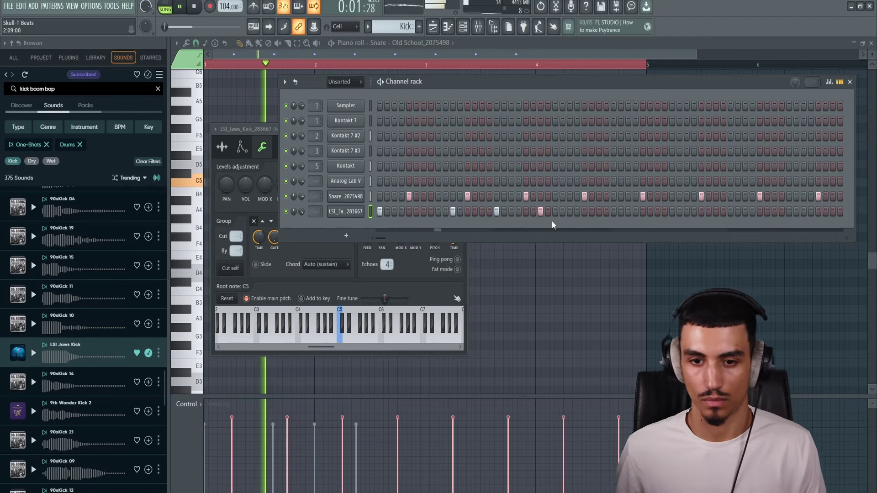
click(569, 212)
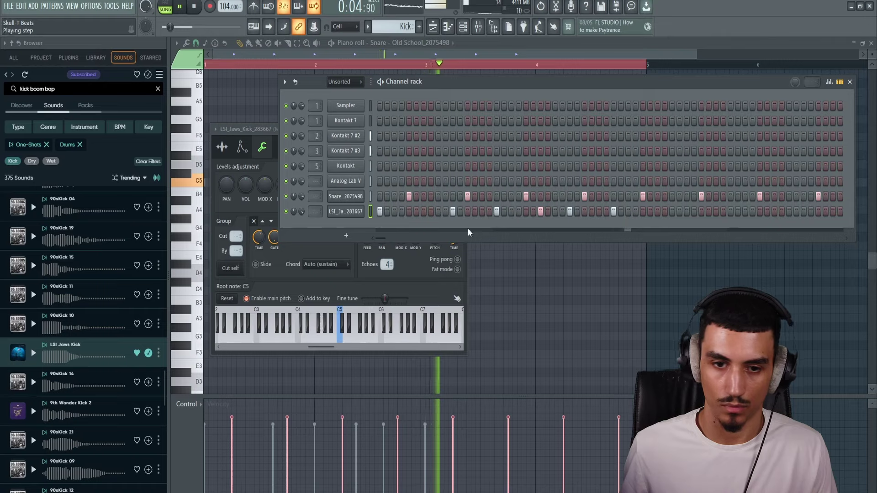
right_click(366, 210)
click(384, 211)
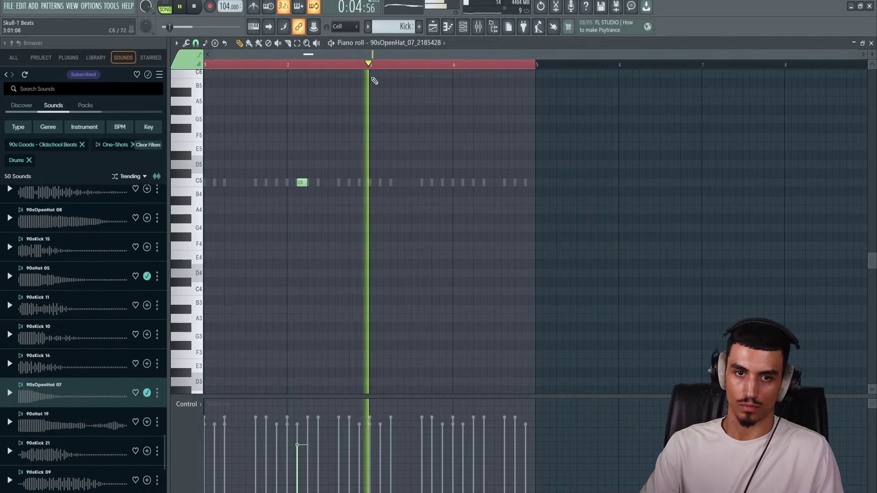
Duplicate the 90sOpenHat_07 hit in bar 2 to the same place in bar 4
key(space)
drag(372, 66, 108, 154)
key(ctrl+b)
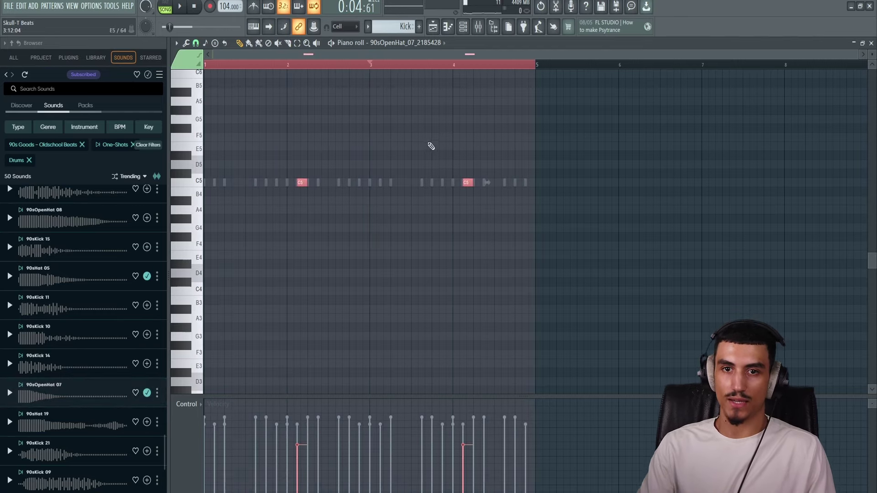
key(F6)
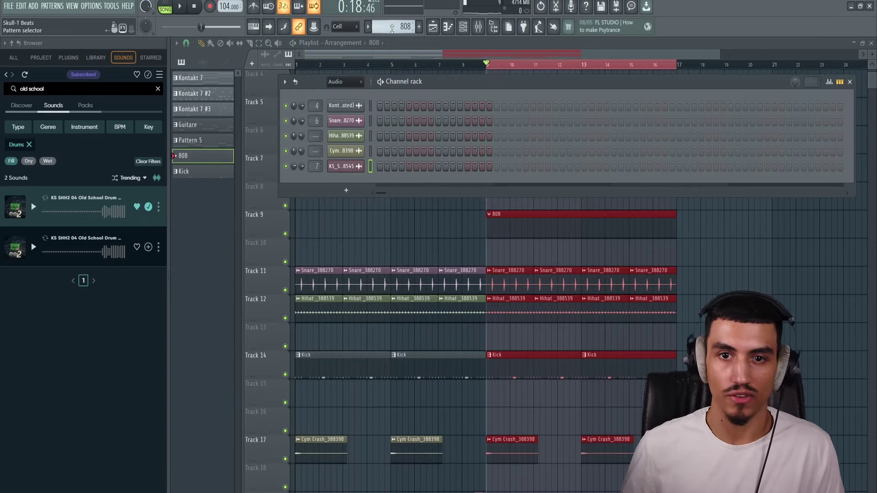
click(345, 190)
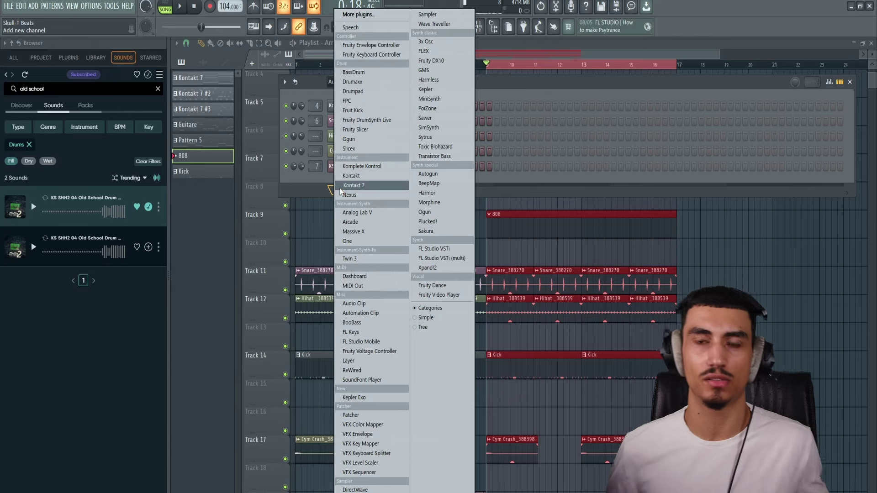
click(298, 180)
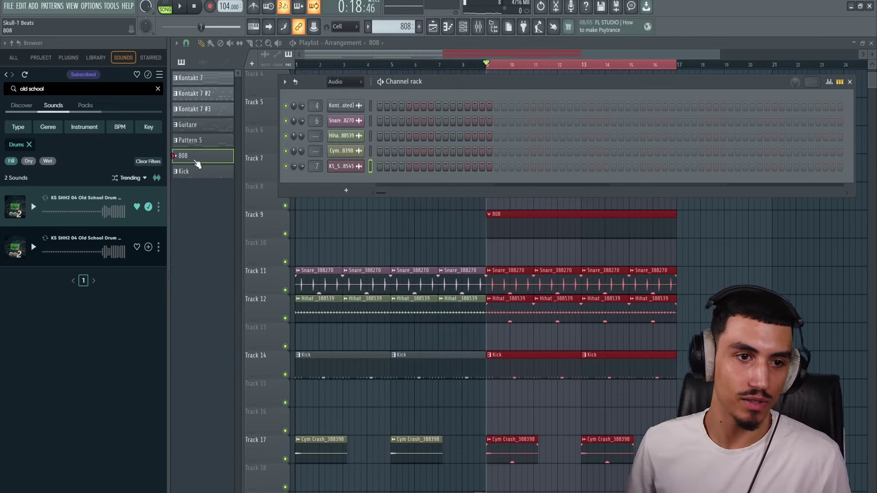
Clear the old school sound search, find the FOREST- Tropic Beatz 808 folder and audition the 808 - CALM sample
click(157, 89)
click(18, 58)
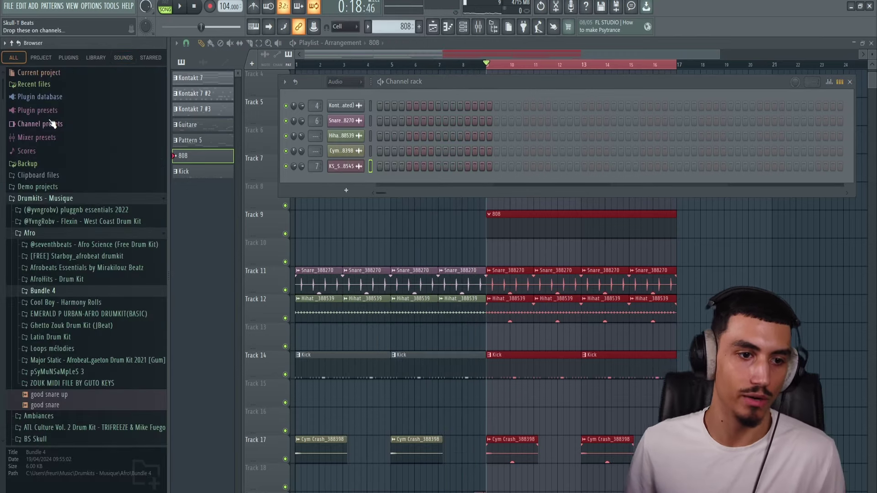
scroll(53, 185, down, 3)
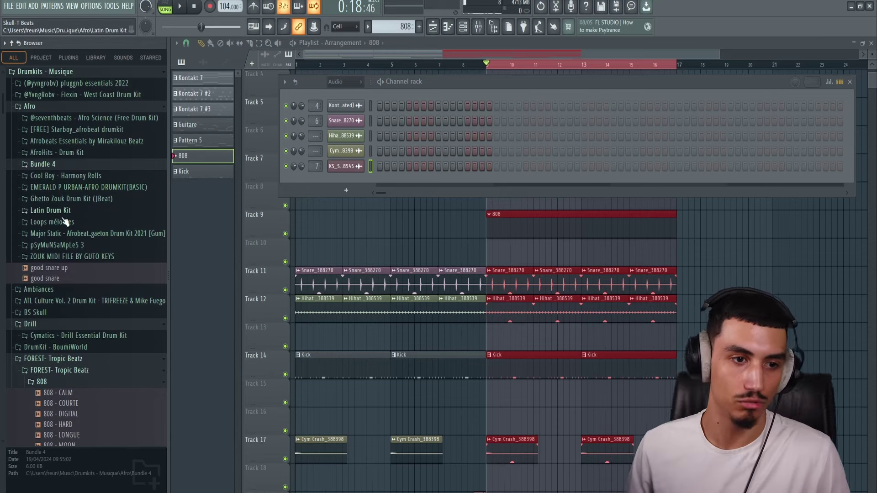
scroll(55, 214, down, 3)
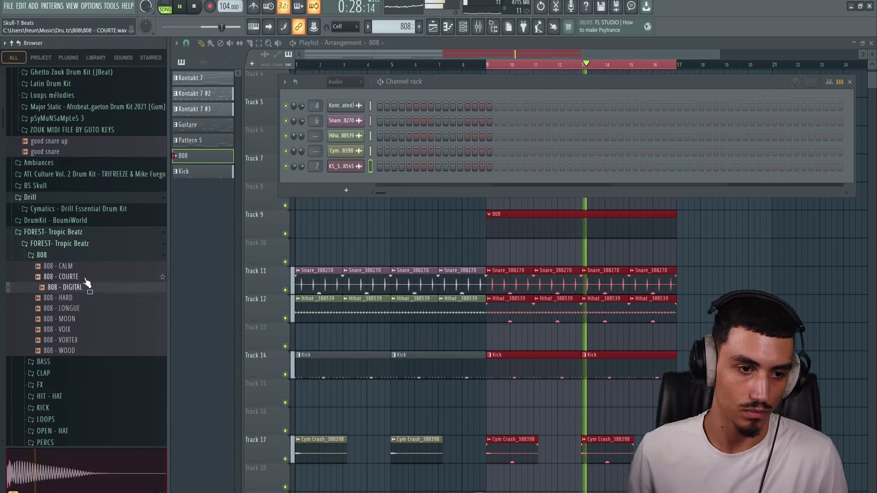
click(69, 266)
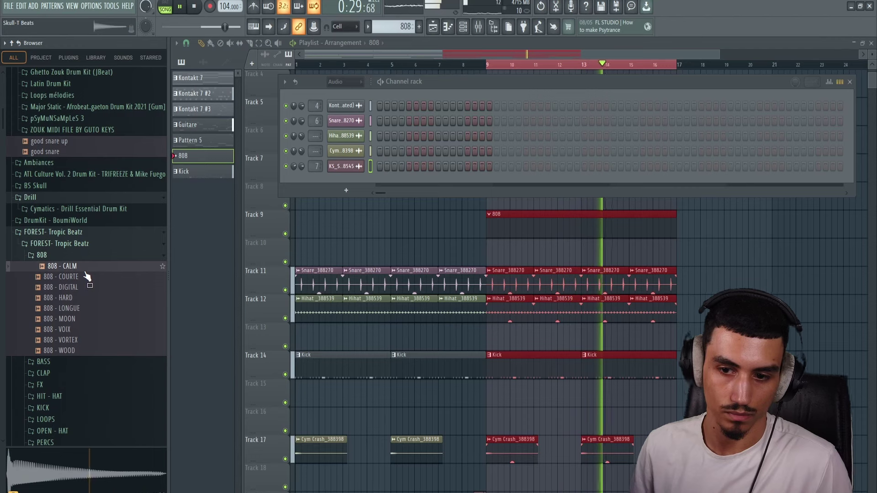
key(space)
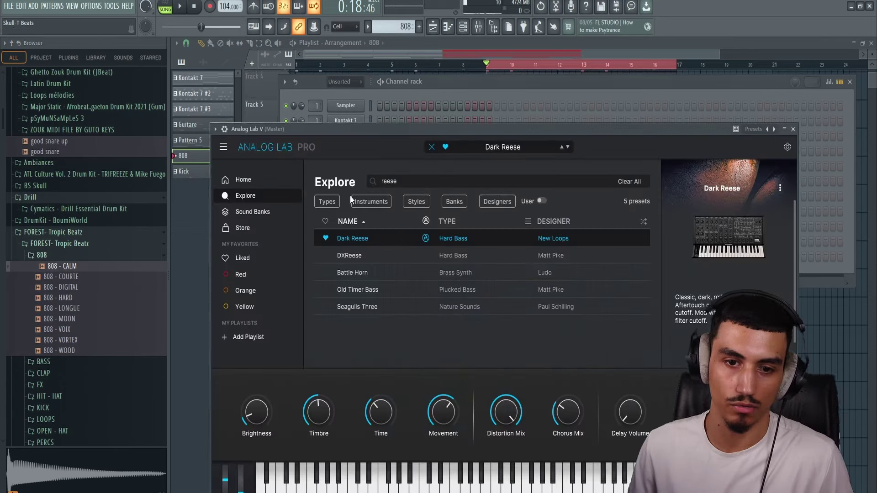
Open the 808 - CALM channel's settings and go from its miscellaneous functions to its envelope settings
click(448, 88)
click(348, 256)
click(274, 161)
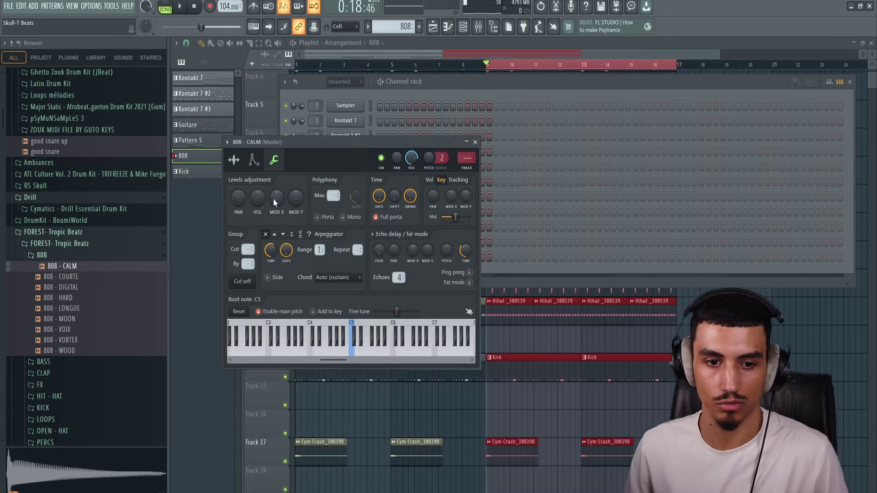
click(254, 161)
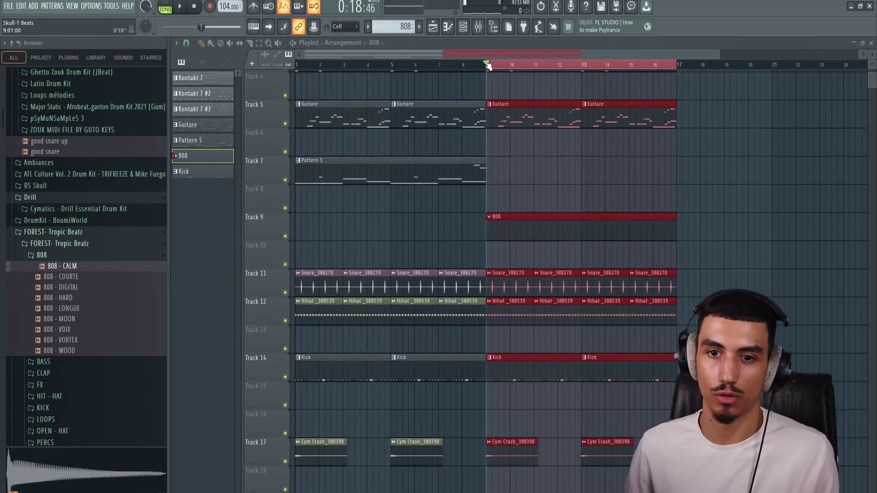
Clear the time selection, place the Kontakt 7 pattern on Track 7 and copy its low D4, D4, G4 and E4 notes
double_click(491, 65)
scroll(475, 136, up, 3)
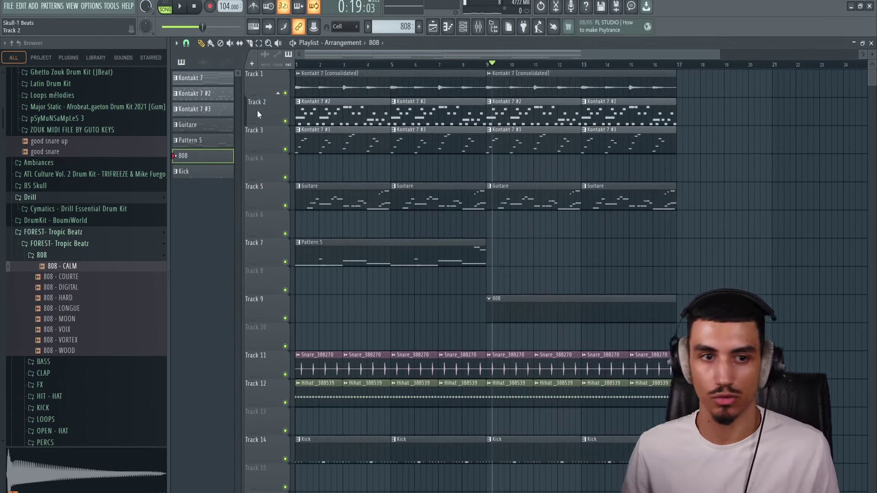
click(529, 239)
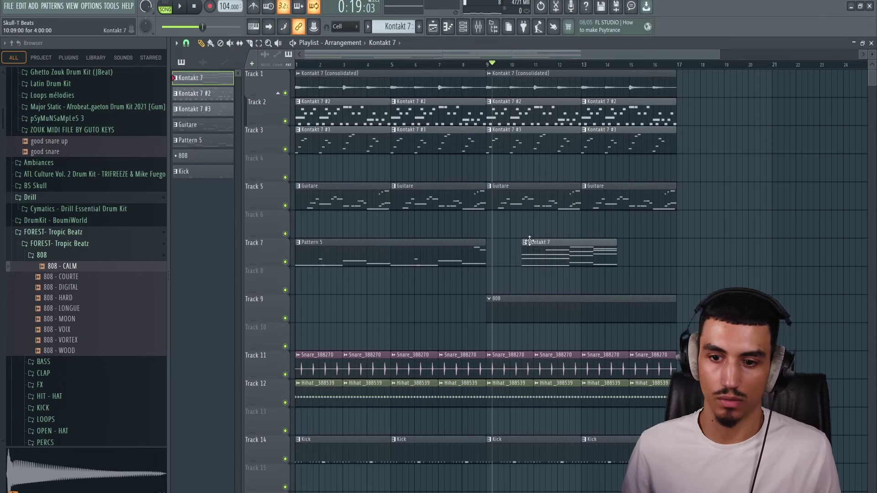
double_click(558, 248)
key(shift+b)
scroll(446, 245, up, 4)
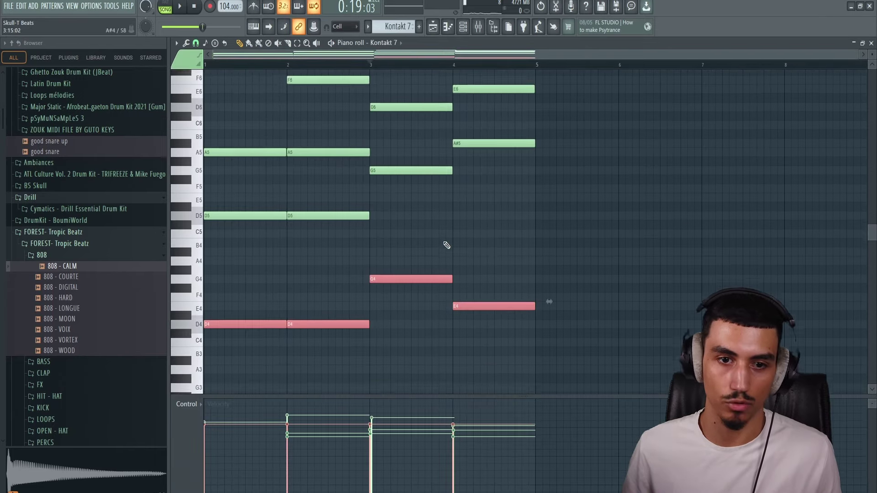
scroll(425, 231, down, 4)
Delete the Kontakt 7 clip from Track 7 and paste the copied low notes into the 808 - CALM channel from bar 1
click(433, 30)
right_click(560, 240)
scroll(546, 262, down, 2)
double_click(523, 246)
right_click(353, 258)
click(383, 256)
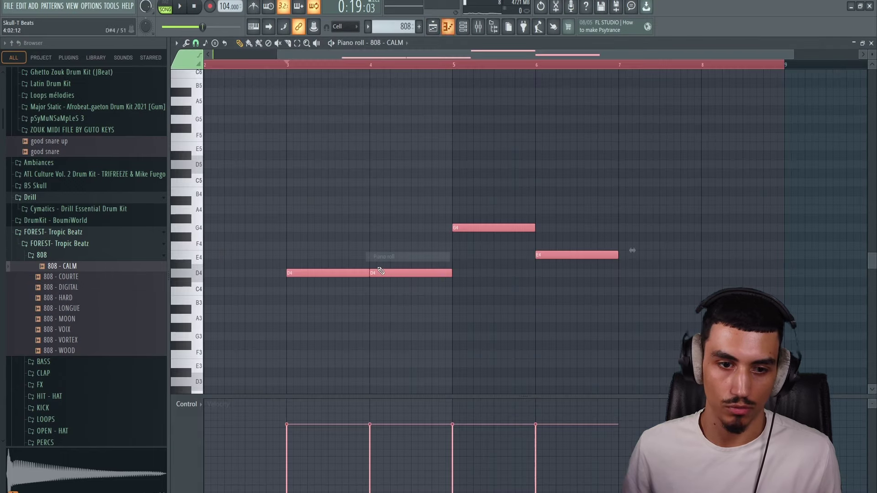
drag(307, 274, 127, 277)
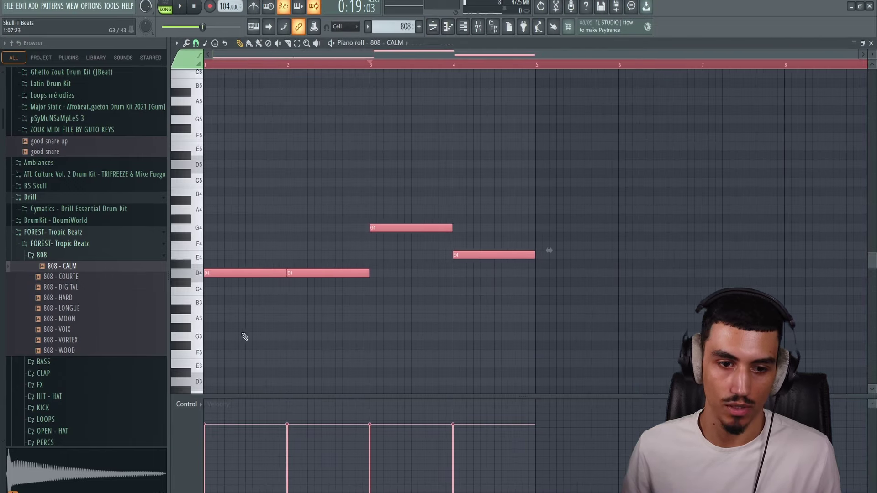
Transpose all the 808 - CALM notes up one octave to D5, D5, G5 and E5
ctrl+click(295, 365)
key(ctrl+a)
key(ctrl+Up)
key(space)
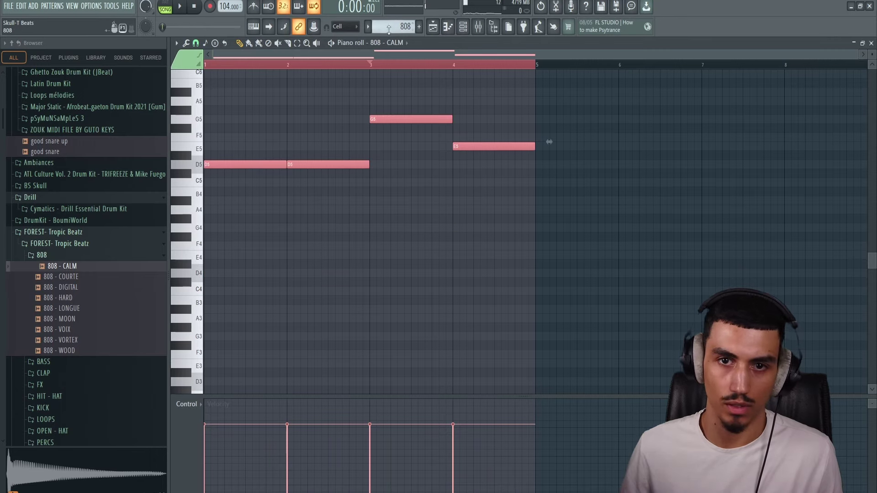
Select bars 9 to 12 of the arrangement for looped playback and reopen the 808 pattern's notes
click(437, 27)
drag(488, 65, 575, 92)
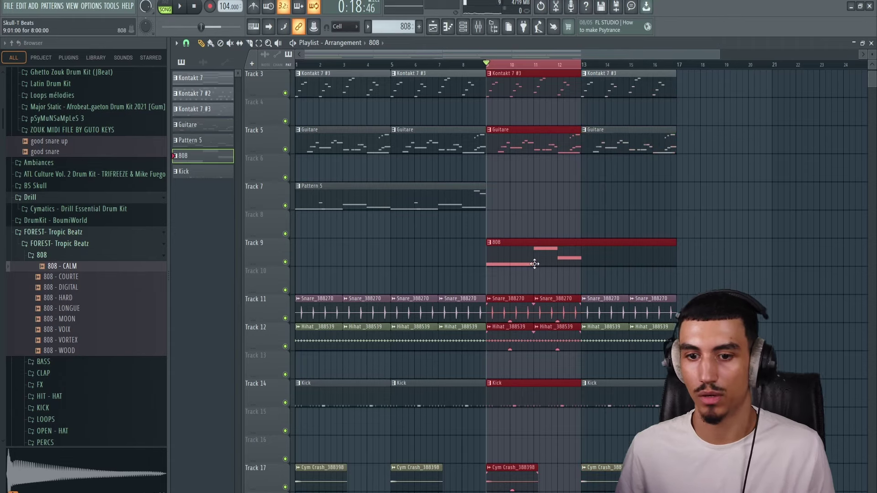
double_click(535, 264)
Rework the D5 notes of bars 1 and 2 into shorter hits at bar 1's start, its second half and bar 2's start
key(space)
drag(285, 218, 282, 218)
key(space)
key(space)
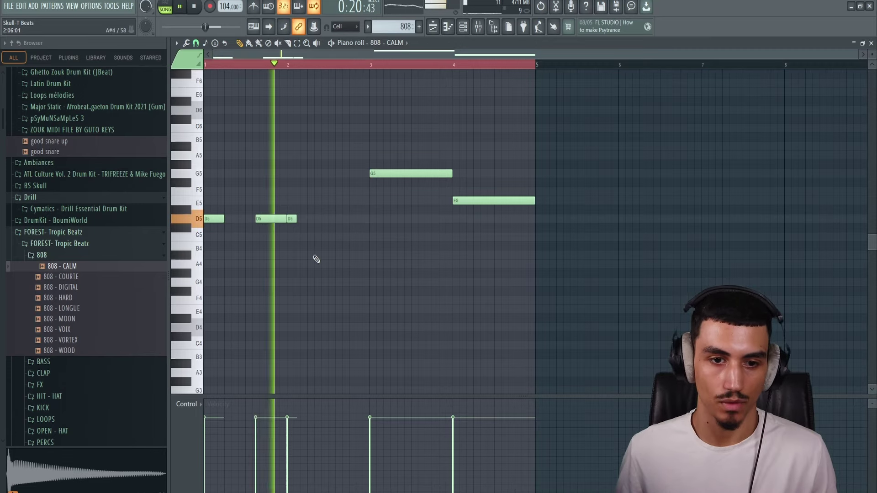
key(space)
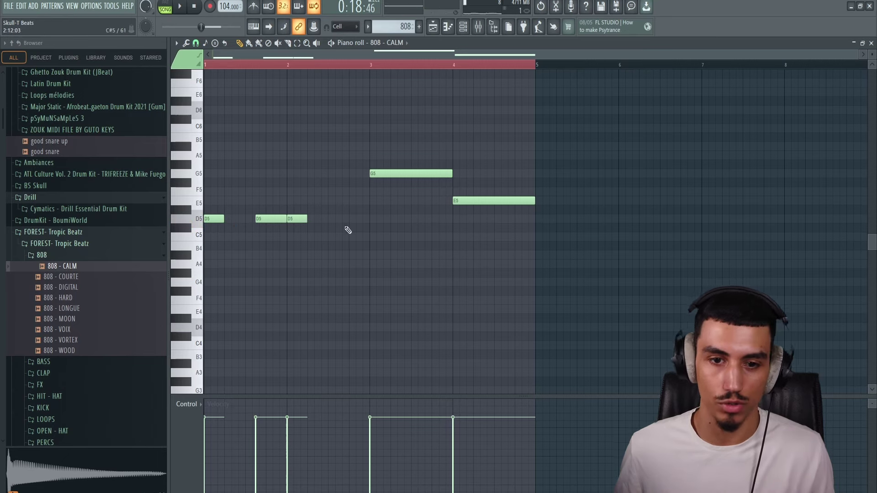
Extend the 808 - CALM bassline to eight bars of shorter D5, G5, E5 and C5 hits and play it through
key(space)
drag(333, 197, 330, 250)
key(space)
key(space)
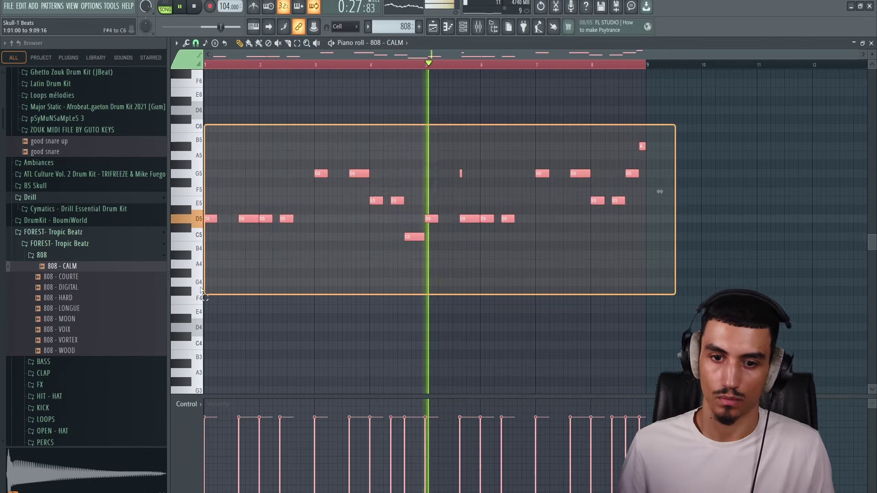
drag(205, 294, 327, 274)
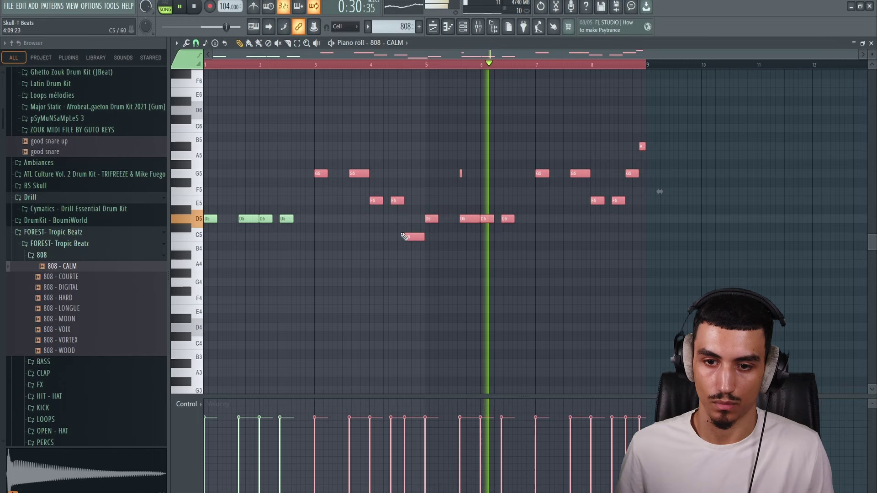
drag(674, 276, 205, 114)
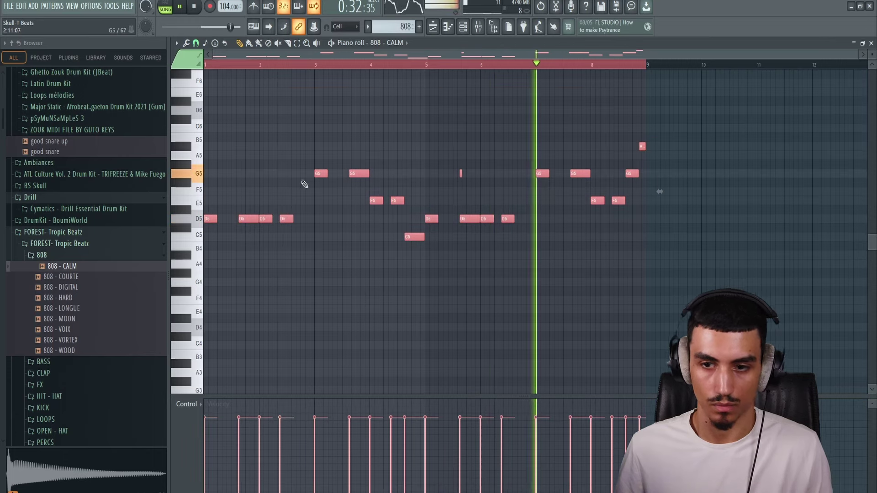
ctrl+click(576, 292)
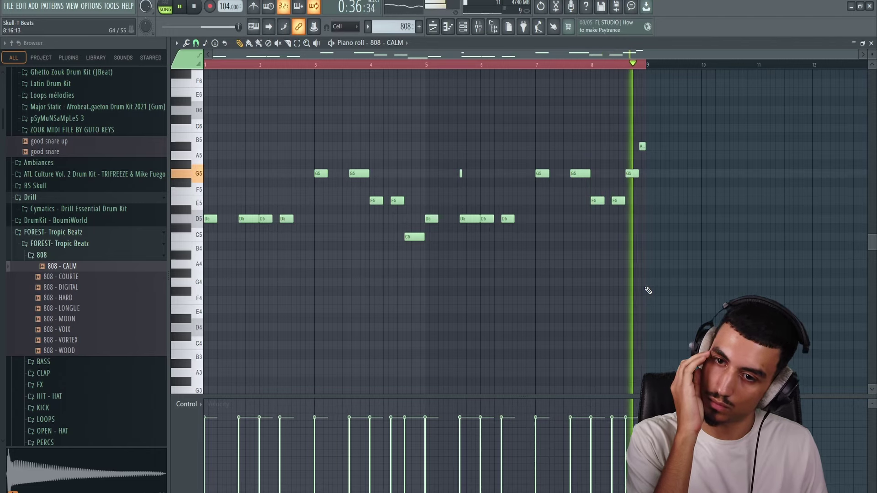
key(space)
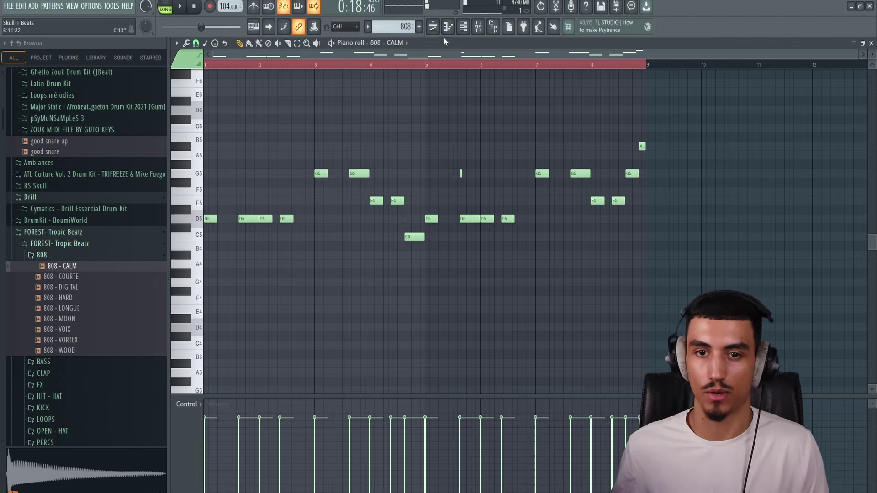
Open the Playlist and examine the melody, guitar, 808 and drum clips laid out over bars 1 to 16
click(433, 27)
scroll(438, 215, down, 2)
scroll(439, 243, down, 1)
scroll(437, 229, up, 3)
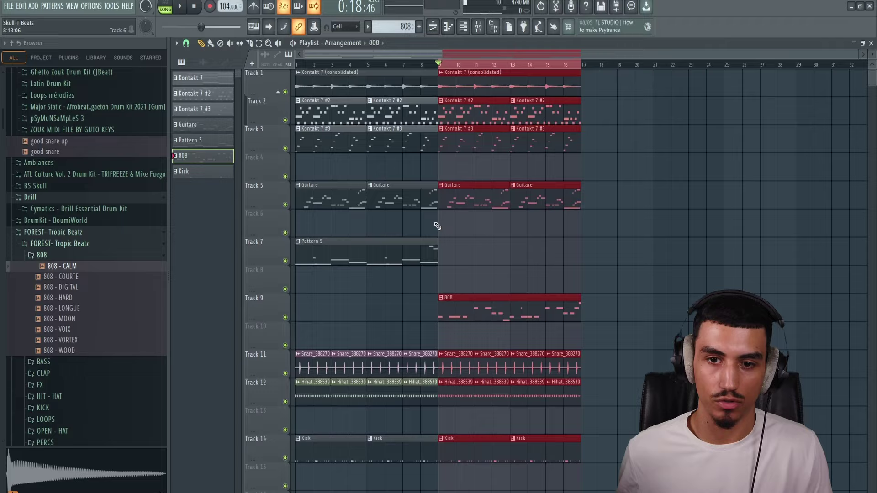
scroll(443, 247, down, 5)
scroll(446, 261, up, 2)
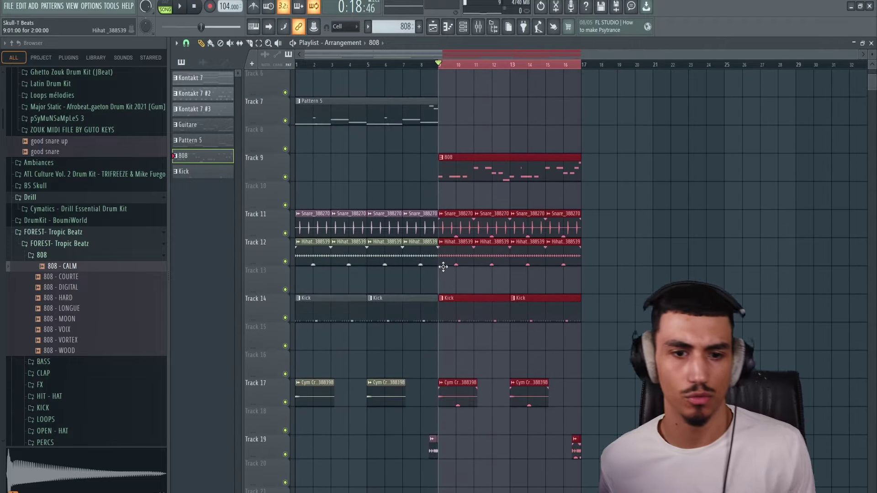
scroll(446, 262, up, 3)
scroll(446, 277, down, 3)
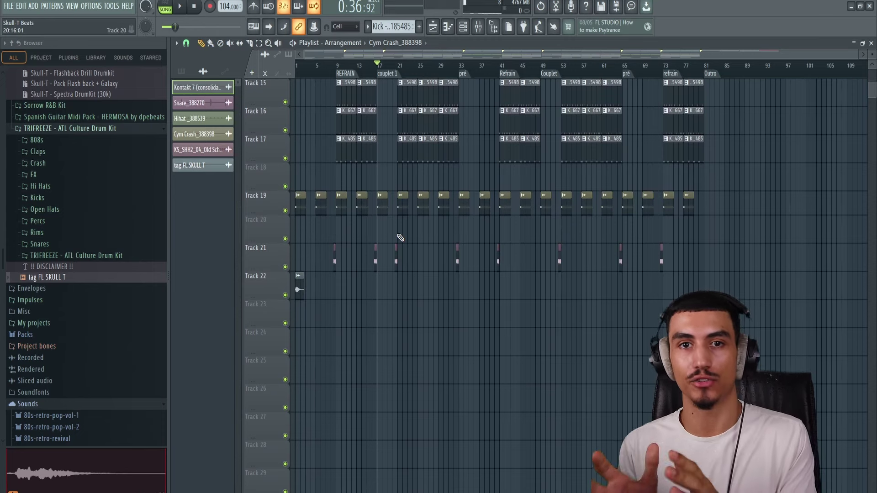
Select bars 21 to 24 in the couplet 1 section of the full arrangement and play them in a loop
scroll(381, 224, up, 5)
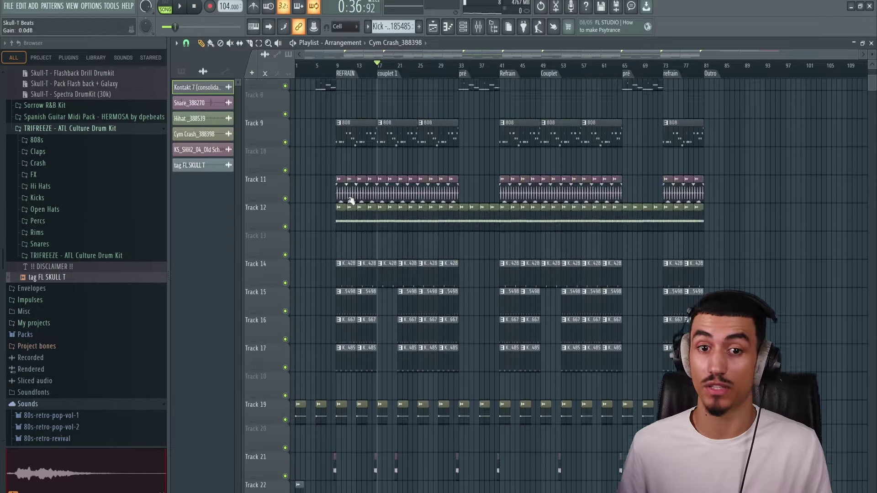
scroll(346, 193, up, 5)
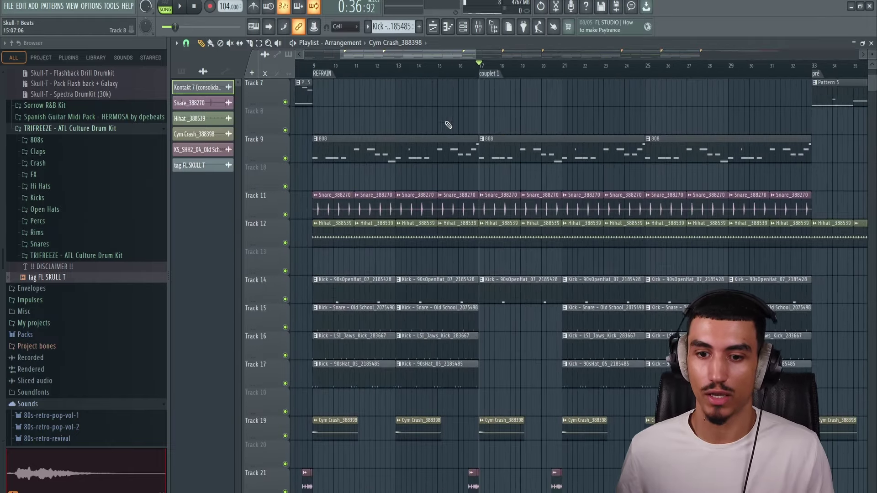
scroll(452, 114, up, 1)
scroll(457, 110, down, 4)
click(547, 69)
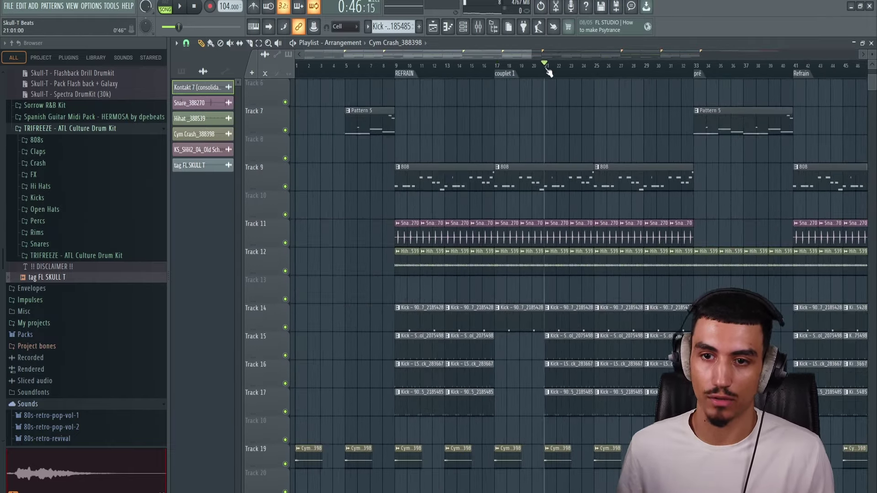
scroll(548, 72, up, 4)
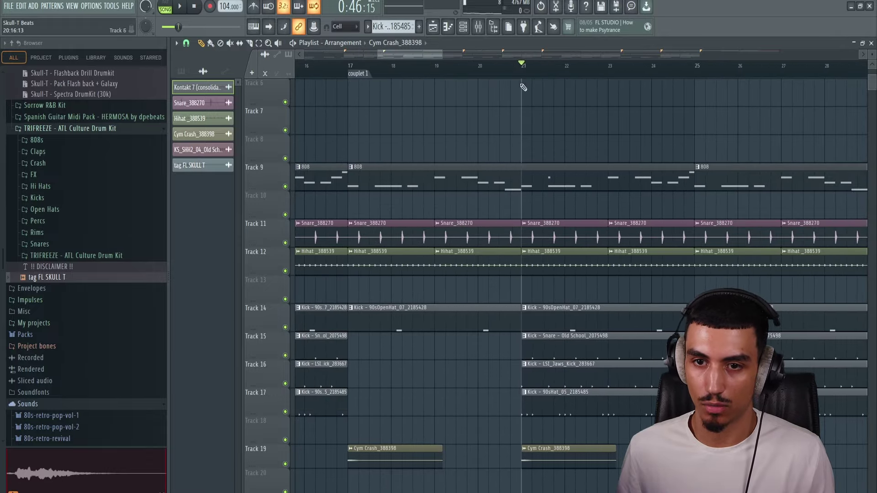
drag(523, 87, 697, 103)
scroll(535, 283, up, 3)
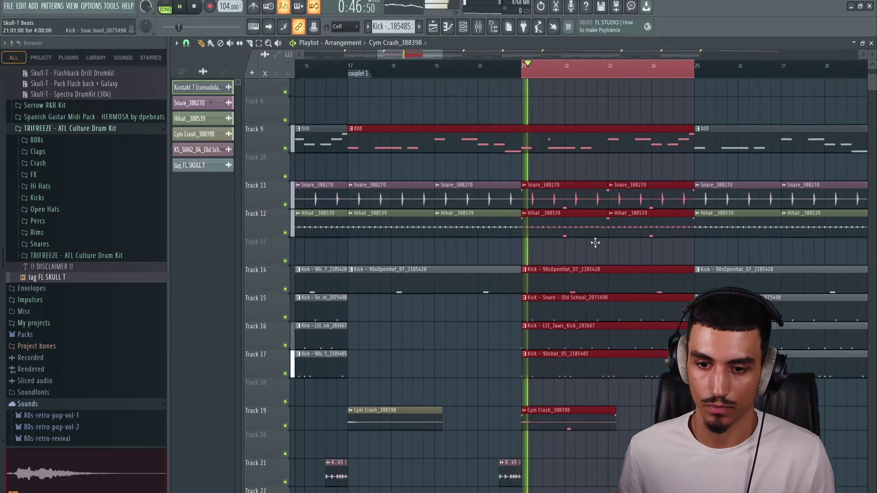
scroll(535, 284, up, 3)
Slice the Kontakt 7 (consolidated) and Kontakt 7 #2 clips around beat 2 of bar 21, remove that part and play back the break
key(c)
scroll(538, 285, up, 5)
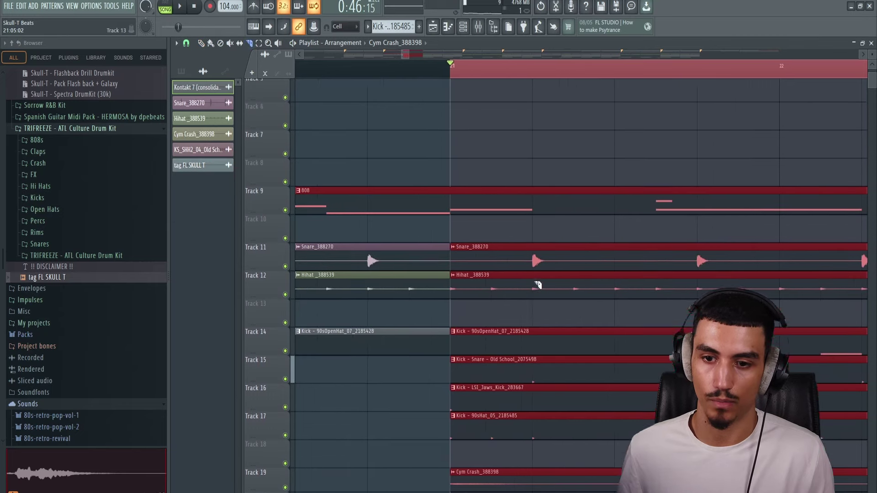
drag(538, 138, 537, 99)
key(ctrl+z)
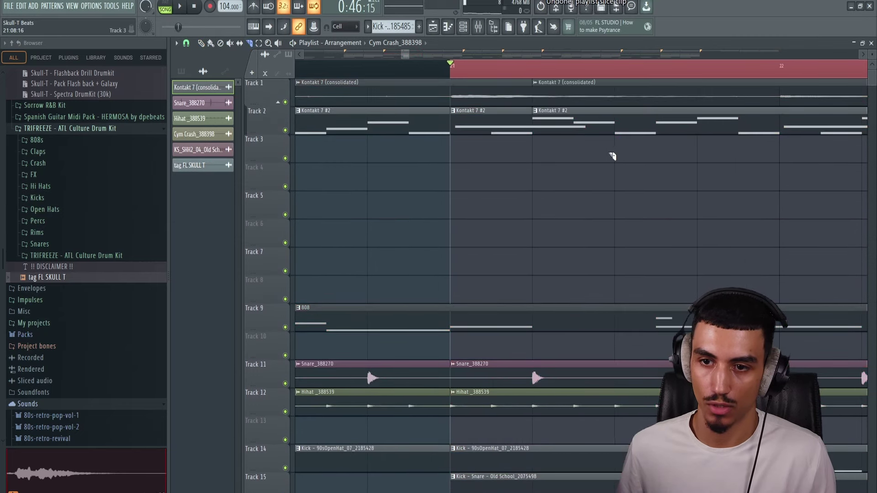
drag(608, 86, 607, 87)
key(space)
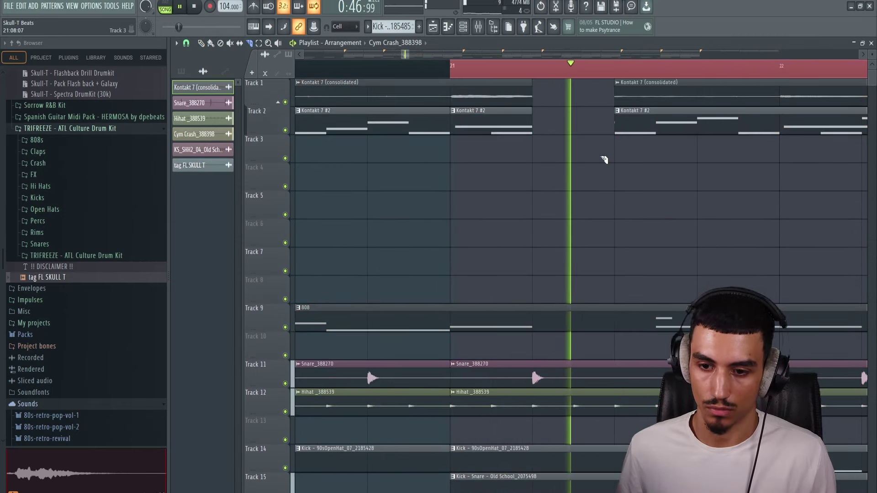
key(space)
Cut beat 2 of bar 21 from the hi-hat clip and the second half of bar 21 from the Kontakt 7 (consolidated) clip
scroll(533, 215, down, 3)
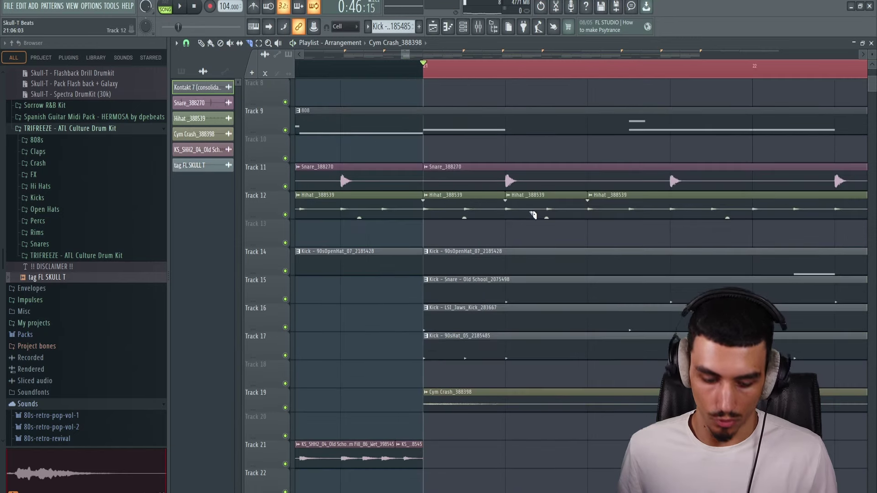
right_click(532, 205)
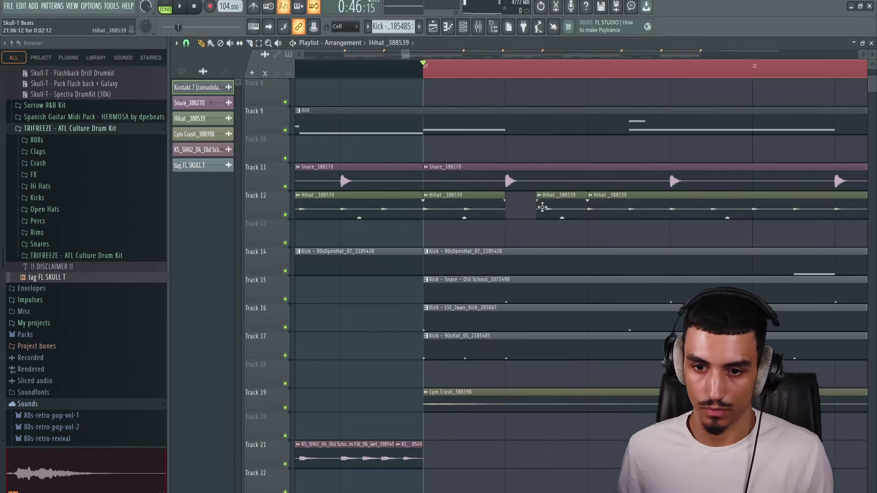
scroll(548, 274, down, 1)
key(space)
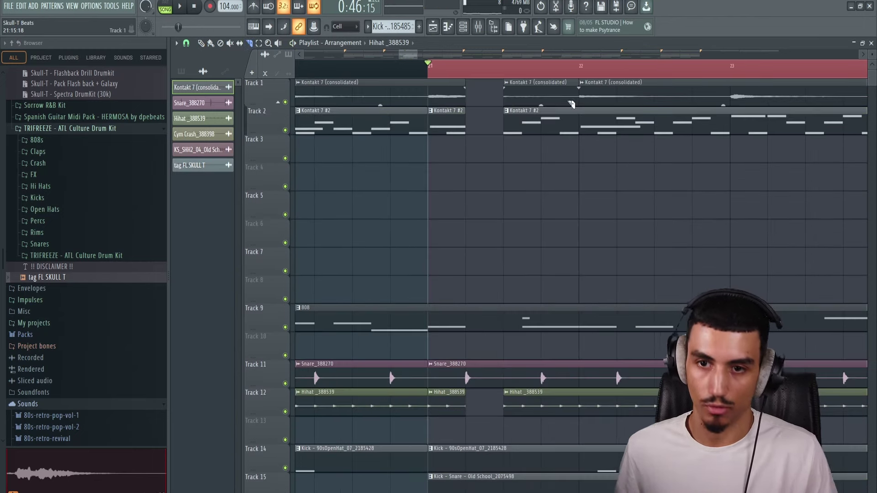
right_click(524, 95)
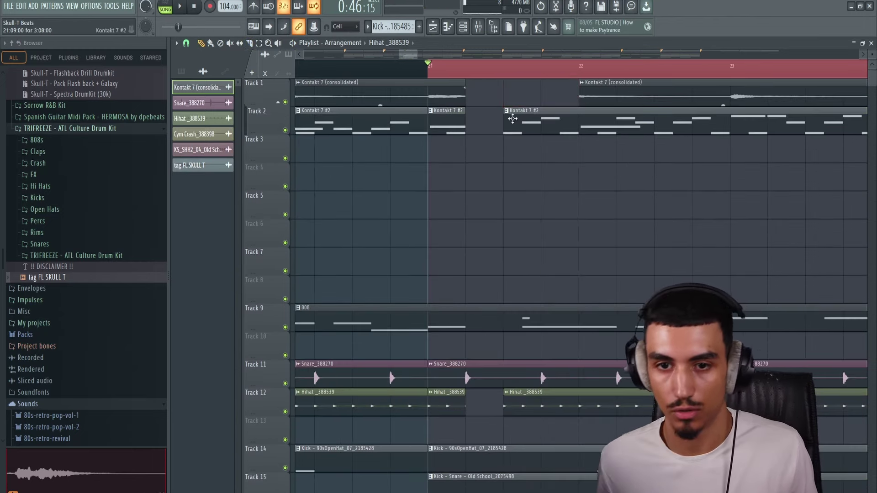
key(space)
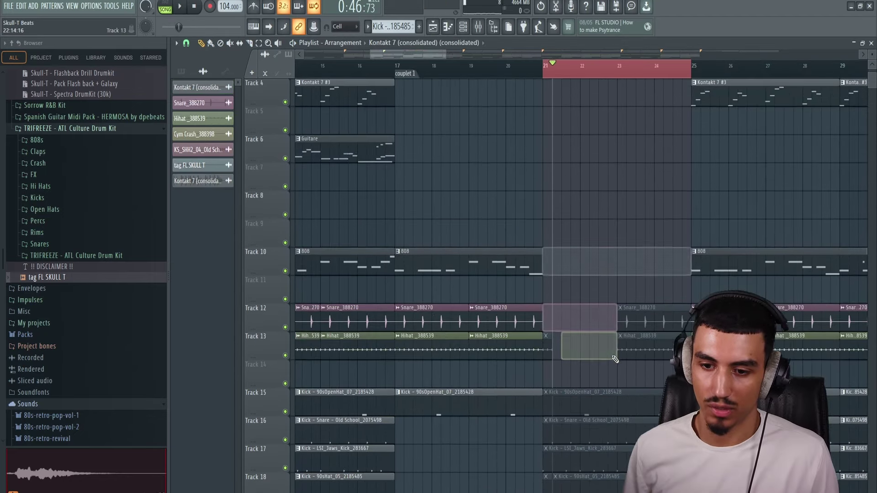
Delete the muted original 808, snare, hi-hat, kick and crash clips between bars 21 and 25
right_click(629, 304)
right_click(627, 317)
right_click(621, 345)
right_click(612, 398)
right_click(651, 179)
right_click(551, 213)
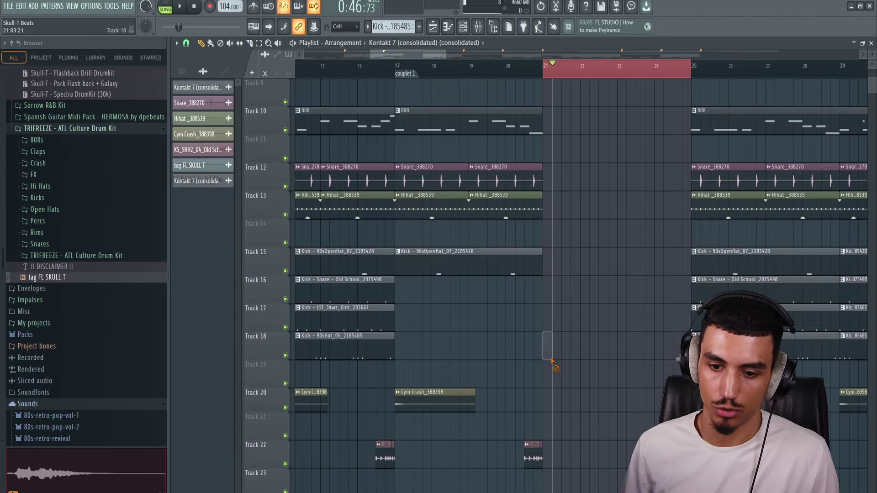
scroll(554, 357, up, 4)
right_click(604, 152)
right_click(582, 126)
Route the consolidated audio clip at bar 21 to mixer insert 8 and load dblue.TapeStop in its first effect slot
key(space)
double_click(567, 98)
key(ctrl+l)
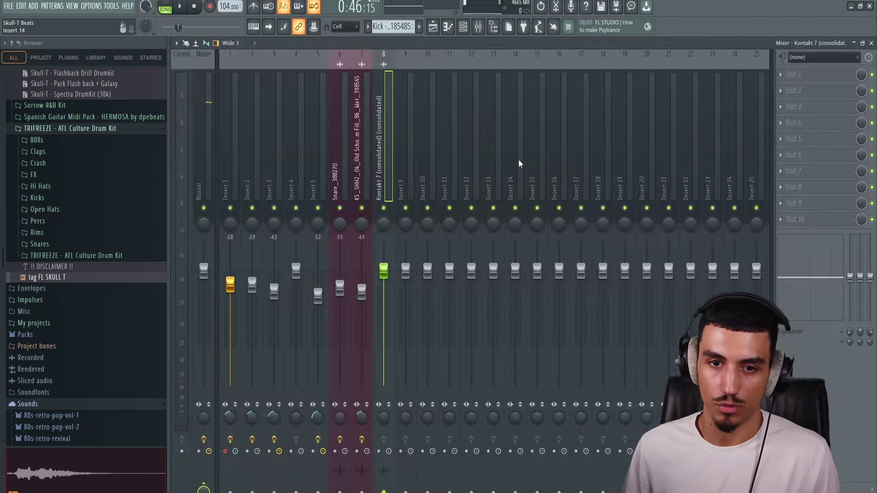
click(808, 92)
click(589, 9)
text(TAPE)
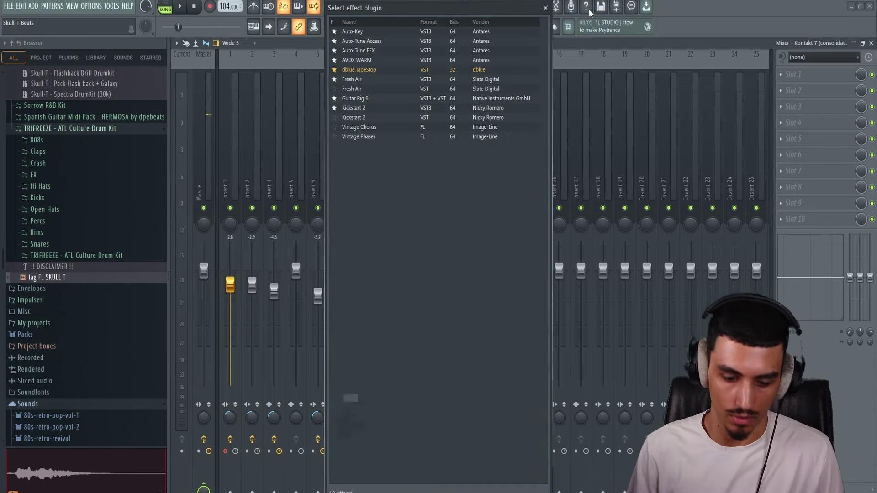
double_click(359, 31)
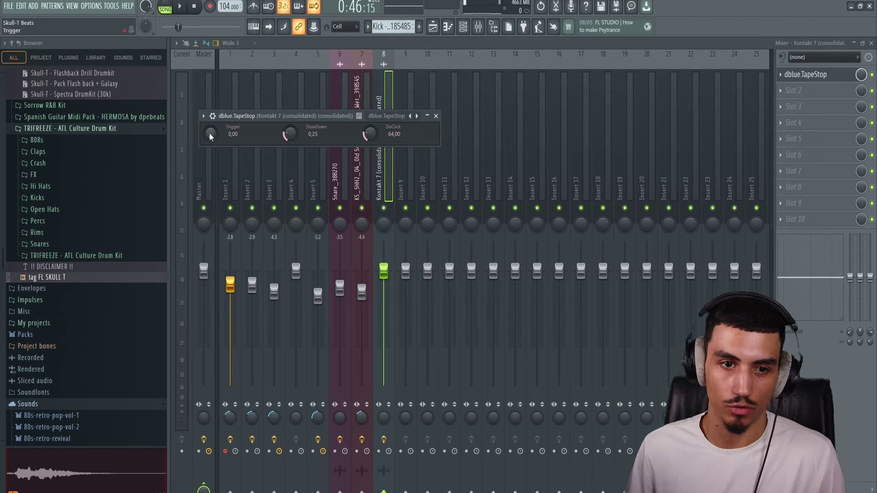
Set TapeStop's SlowDown to 0,40 and create an automation clip for its Trigger
drag(209, 133, 209, 107)
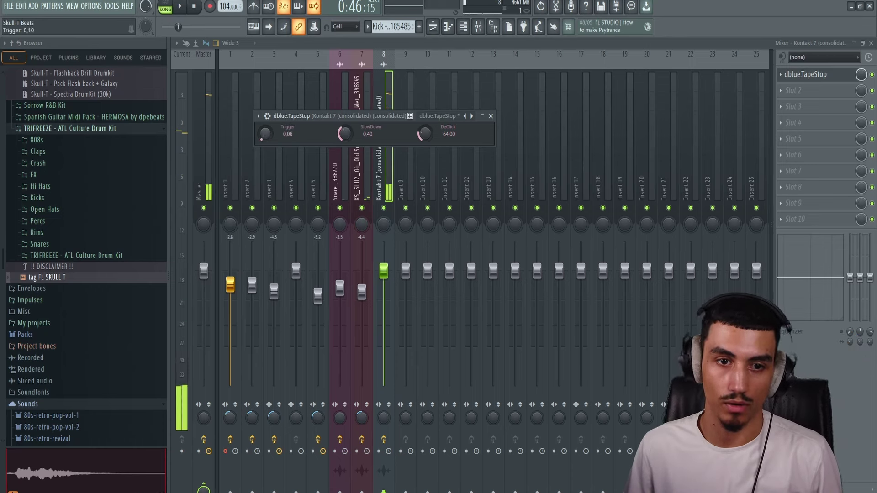
right_click(267, 136)
click(302, 208)
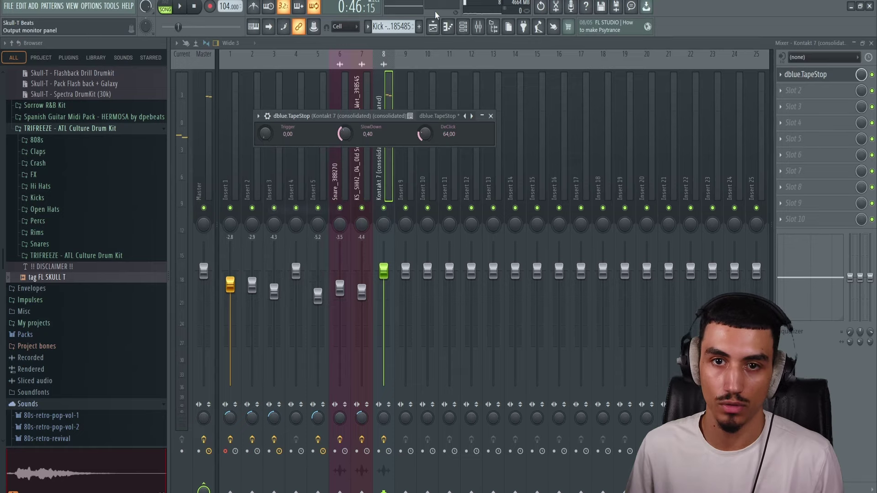
Shape the Trigger automation to rise in a curve over beat 4 of bar 21 and fall straight to zero at bar 22, then play it
click(433, 27)
key(space)
scroll(556, 206, up, 6)
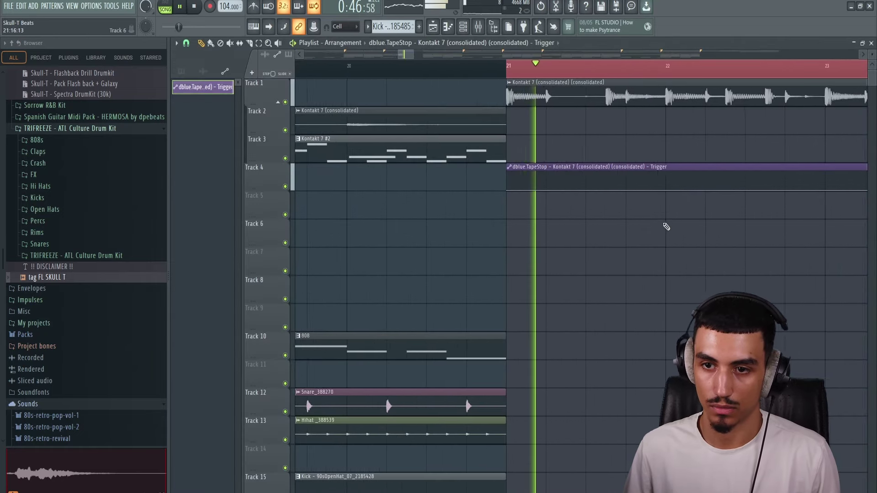
key(space)
drag(584, 189, 585, 172)
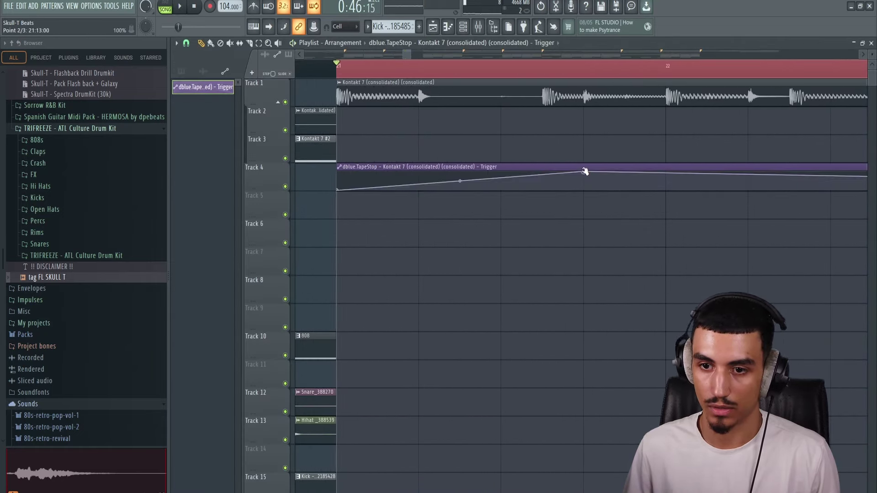
drag(453, 182, 489, 218)
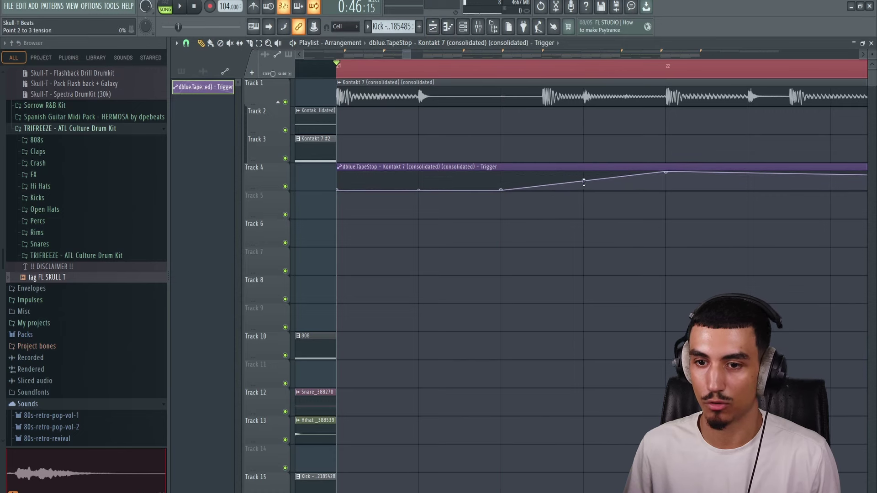
drag(530, 184, 563, 213)
drag(665, 184, 669, 172)
drag(752, 181, 668, 201)
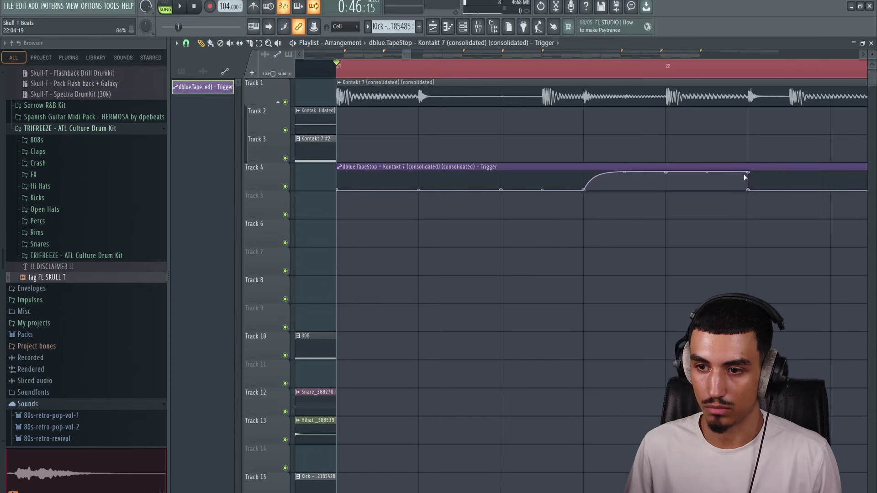
drag(746, 177, 737, 240)
key(space)
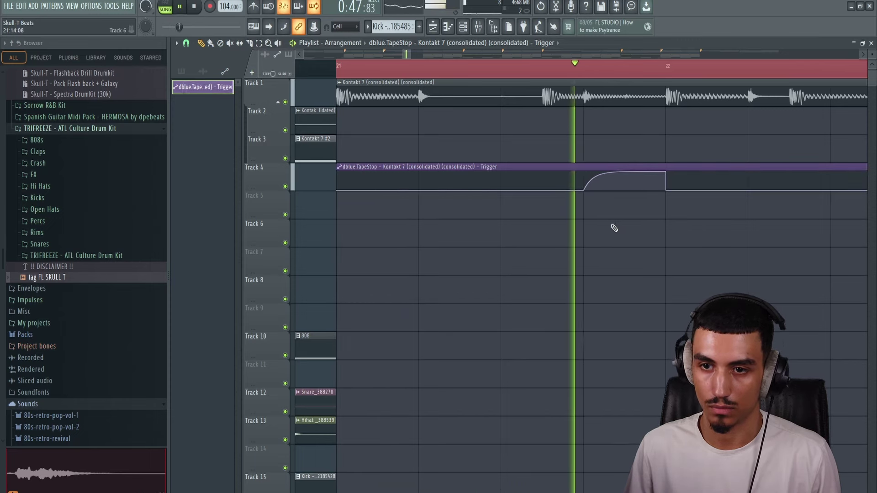
Add a second, lower TapeStop Trigger bump that curves up over beat 3 of bar 22 and falls to zero at bar 23, then play it
scroll(567, 239, down, 8)
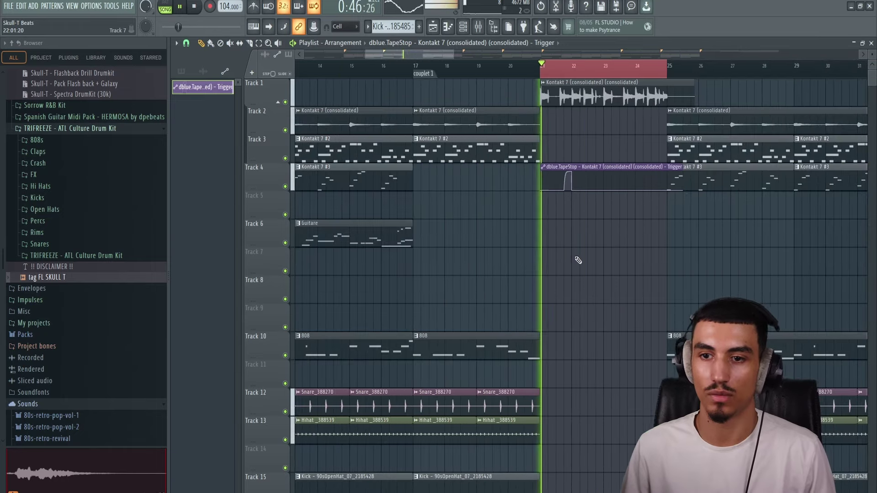
scroll(578, 249, up, 8)
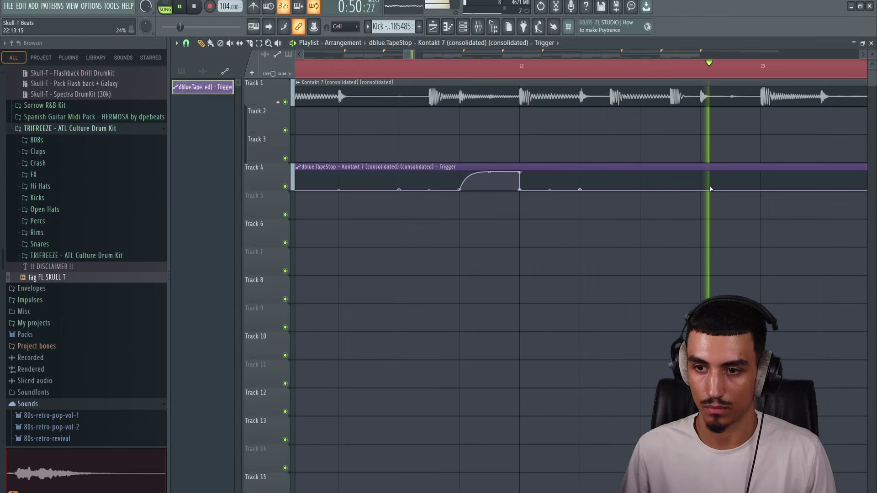
key(space)
drag(710, 188, 701, 174)
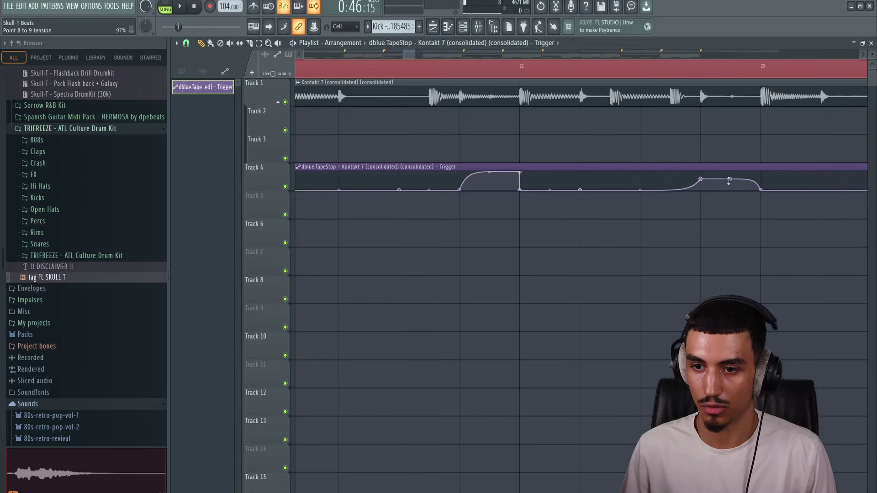
scroll(694, 189, down, 6)
key(space)
scroll(725, 200, up, 3)
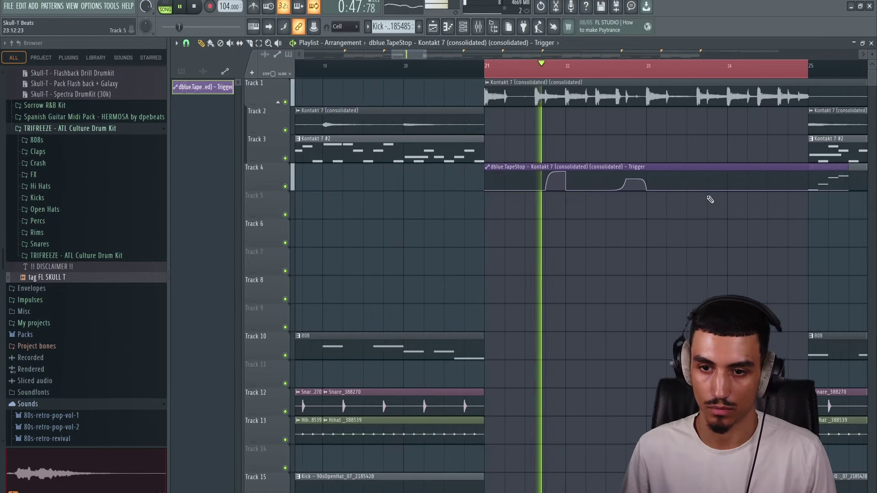
scroll(697, 190, up, 3)
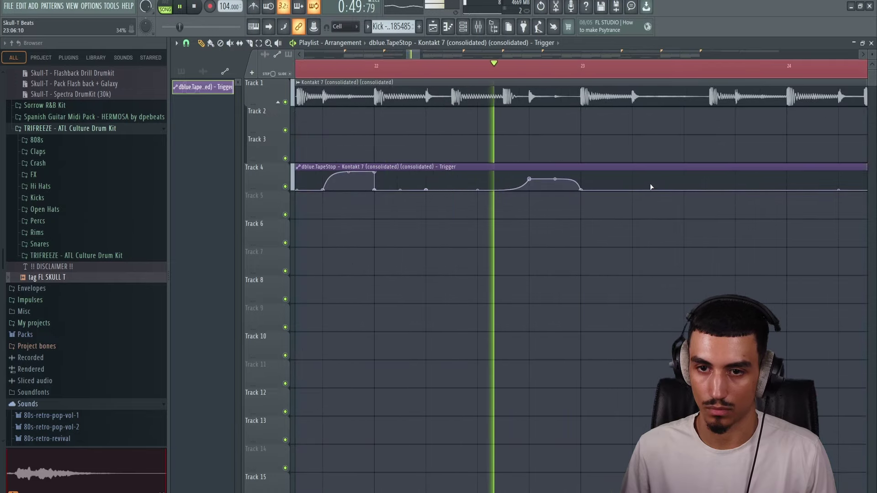
scroll(651, 181, down, 5)
drag(667, 208, 608, 224)
key(space)
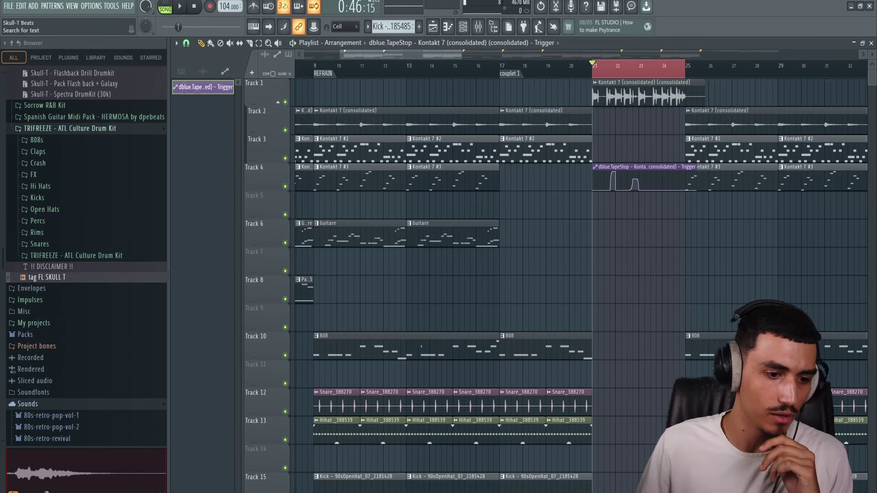
Search the sound library for transition and swoosh samples and audition -swoosh 2 and -swoosh
key(Return)
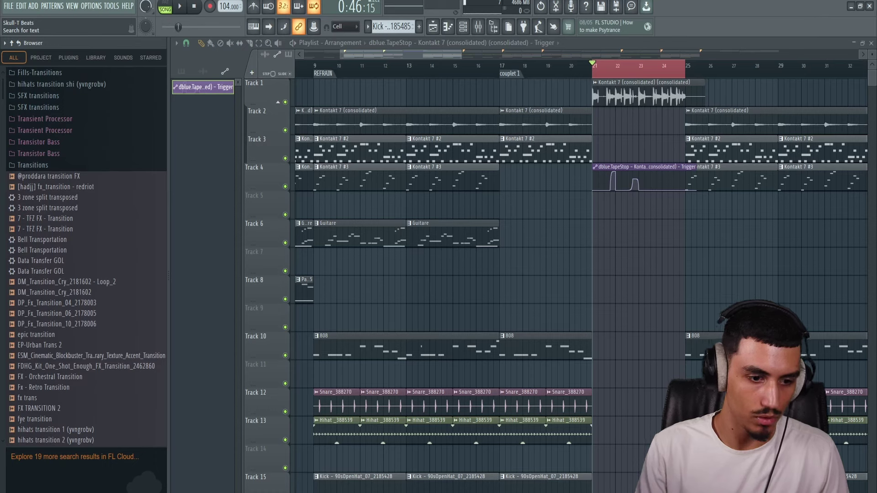
key(Return)
click(32, 84)
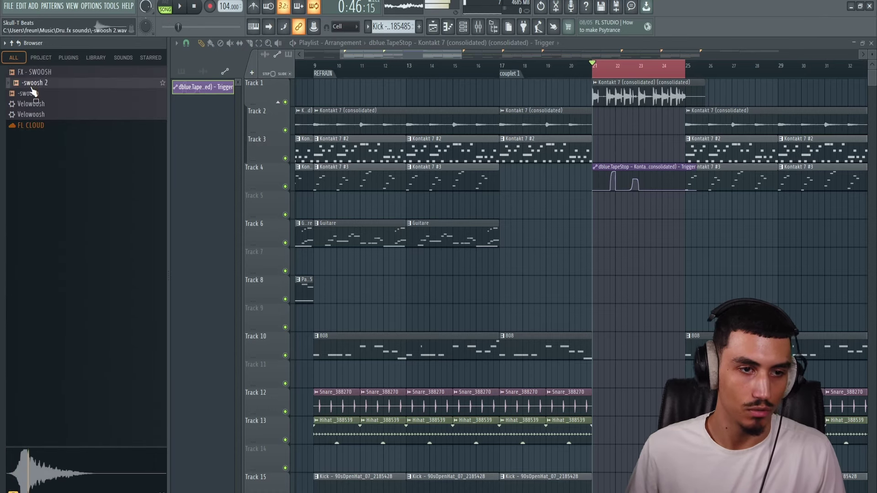
click(33, 93)
Place the -swoosh 2 sample on Track 6, starting just before bar 21 so its peak falls at the start of the break
drag(40, 86, 570, 233)
scroll(570, 233, up, 5)
scroll(767, 239, up, 2)
drag(626, 239, 727, 239)
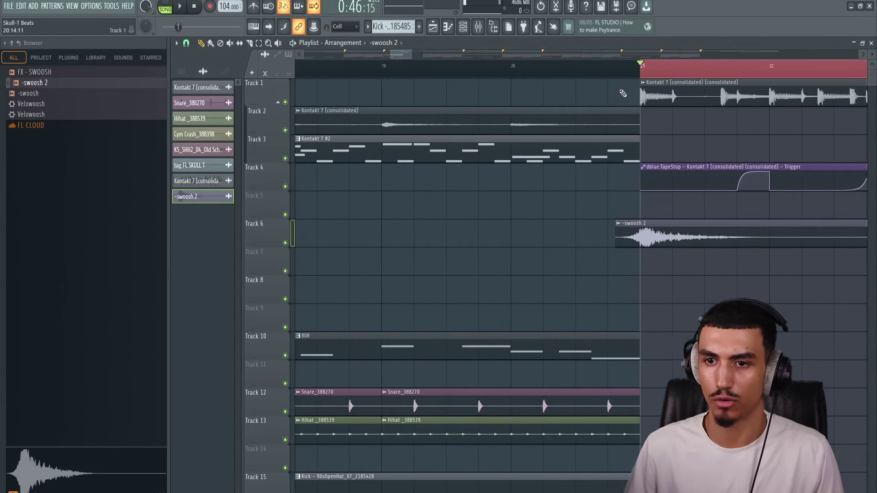
Clear the bar 21 to 25 time selection, lower the -swoosh 2 channel volume with Resample mode kept, and play the transition into bar 21
double_click(622, 69)
double_click(657, 248)
click(402, 139)
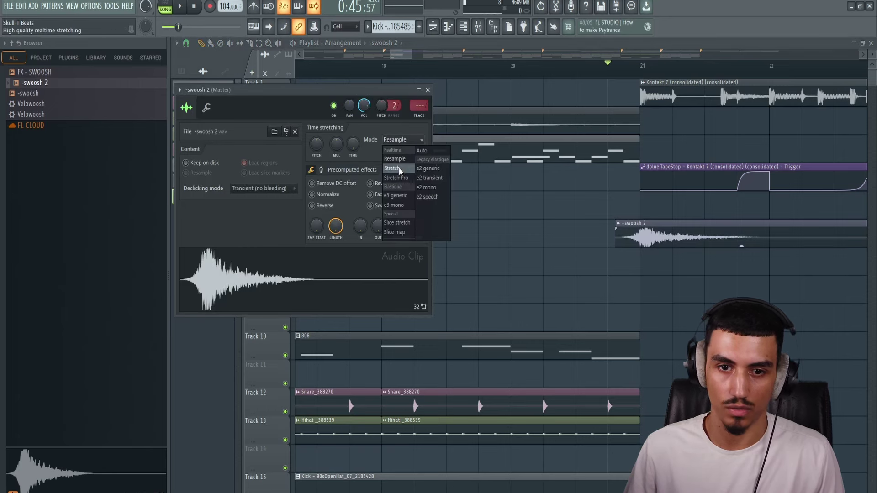
click(395, 135)
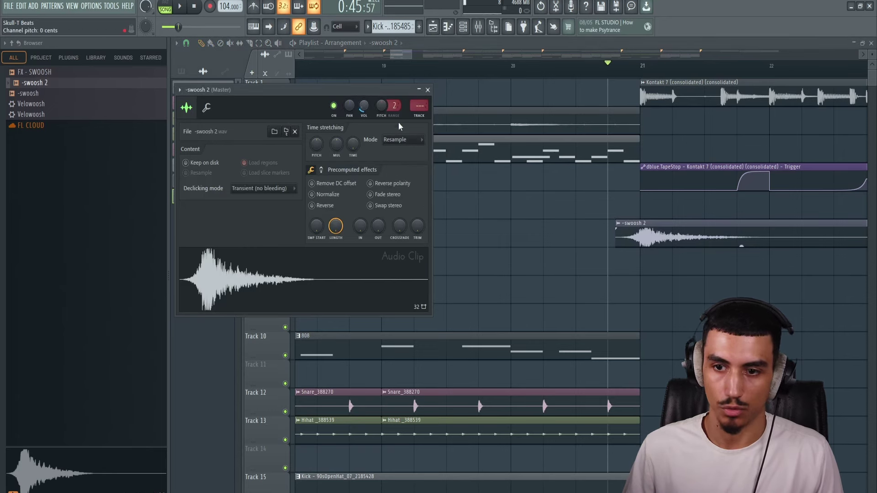
key(Escape)
scroll(671, 226, up, 5)
key(space)
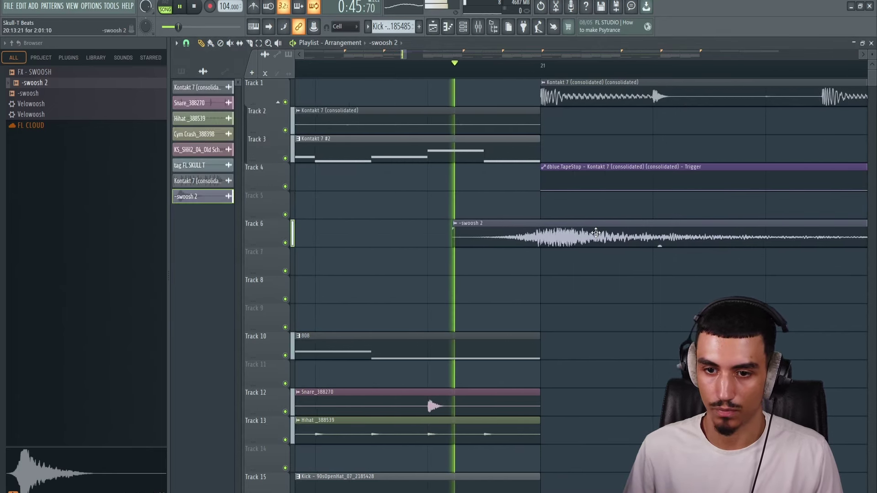
scroll(593, 235, down, 5)
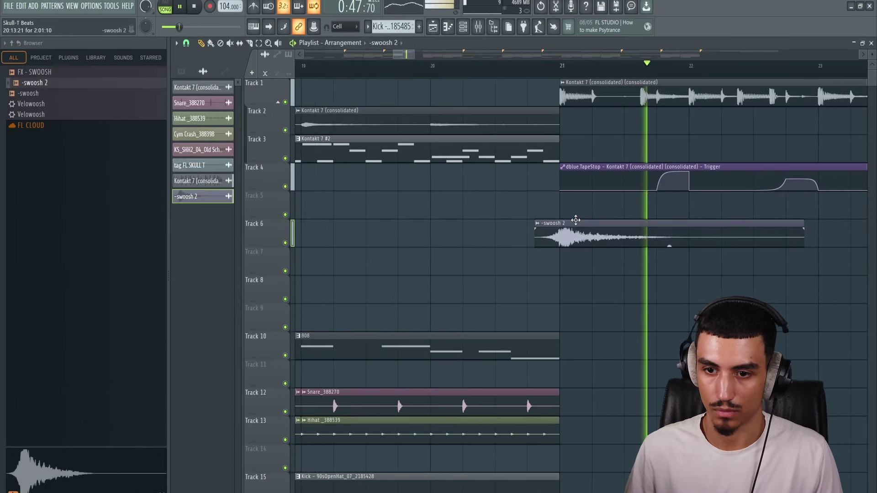
scroll(592, 237, down, 3)
Play the arrangement from bar 5 and review all tracks through the first refrain, couplet 1 and the tape-stop break
drag(717, 274, 586, 86)
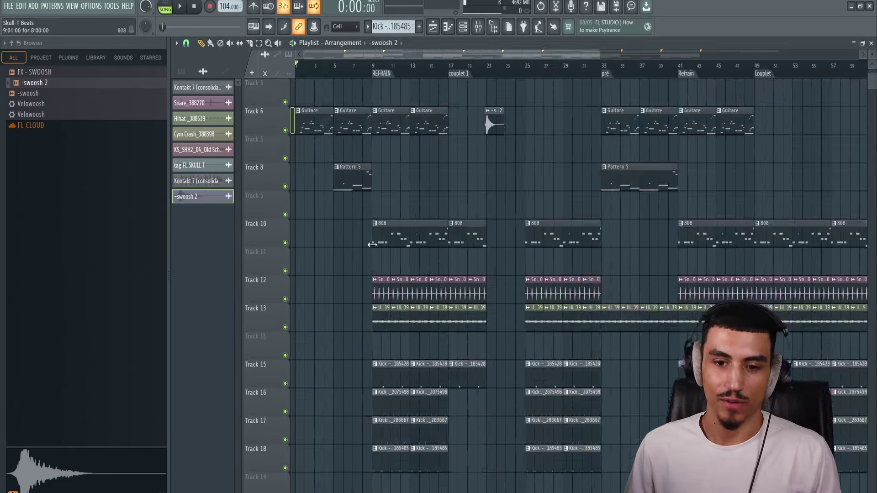
scroll(489, 121, down, 5)
scroll(489, 229, up, 5)
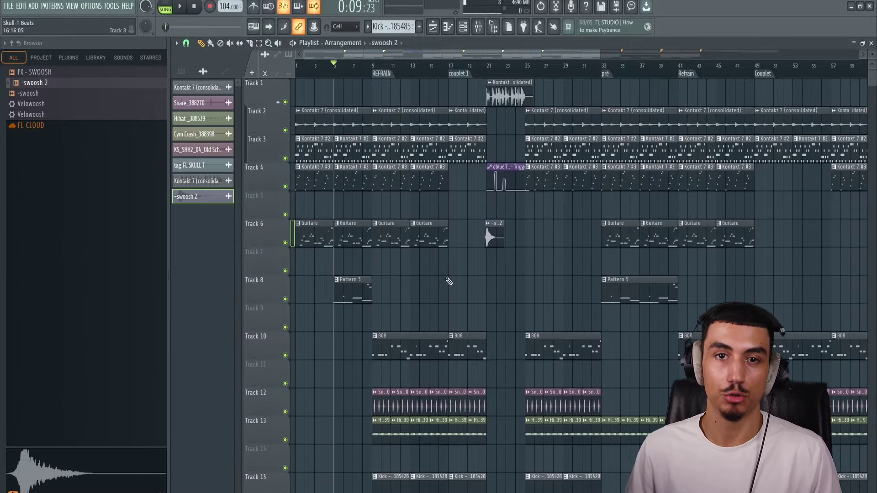
key(space)
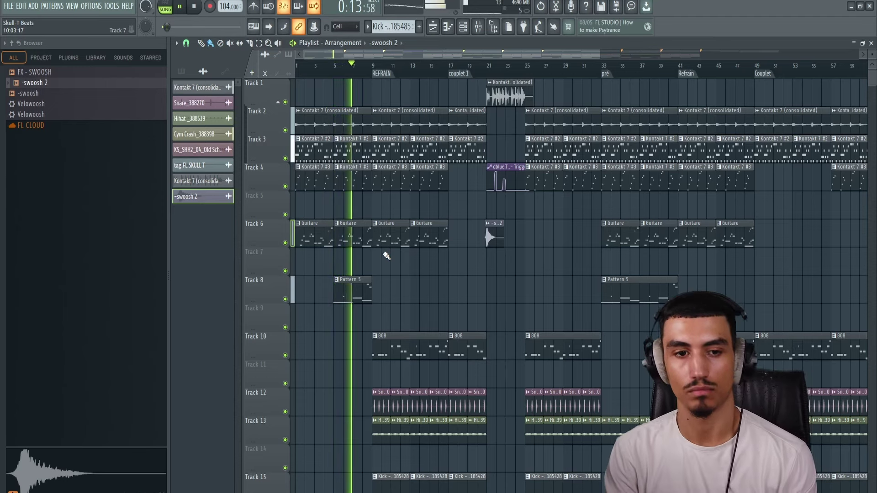
scroll(402, 260, down, 6)
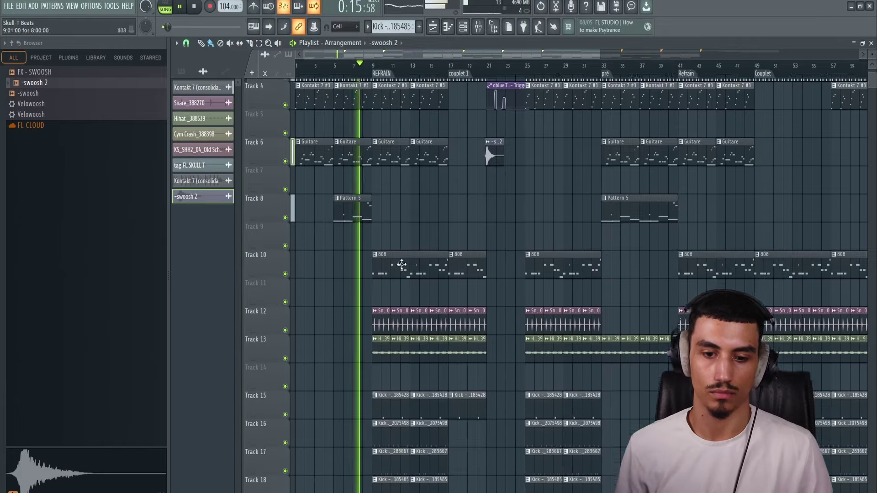
scroll(403, 260, up, 6)
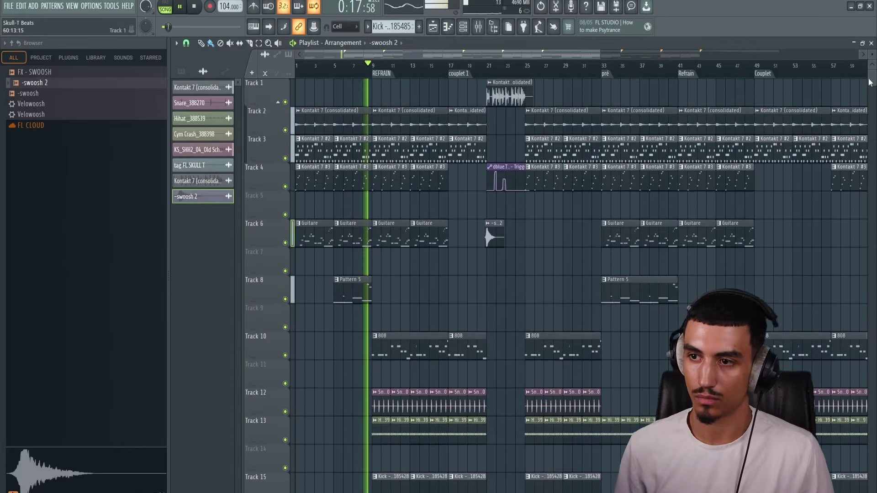
scroll(576, 196, down, 2)
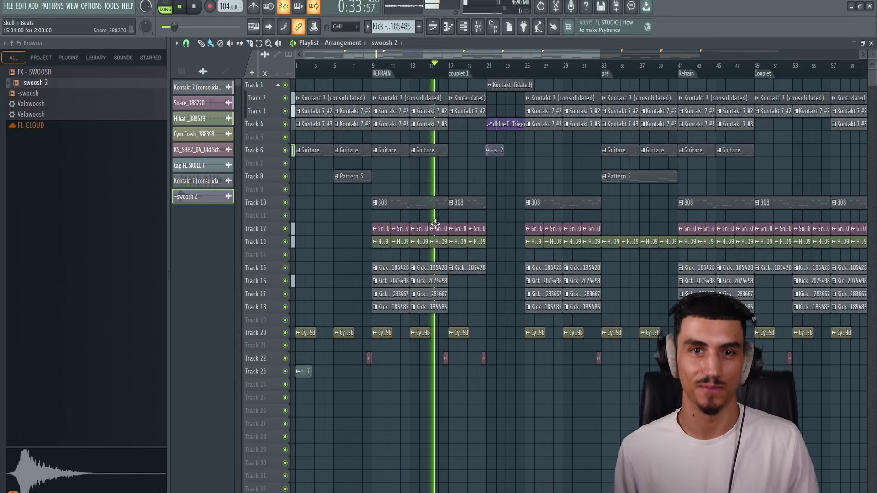
scroll(435, 224, up, 4)
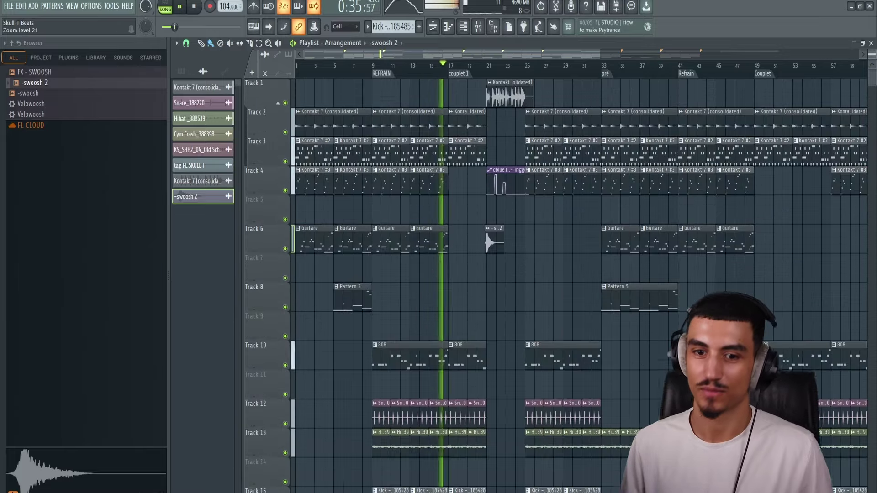
scroll(556, 255, down, 6)
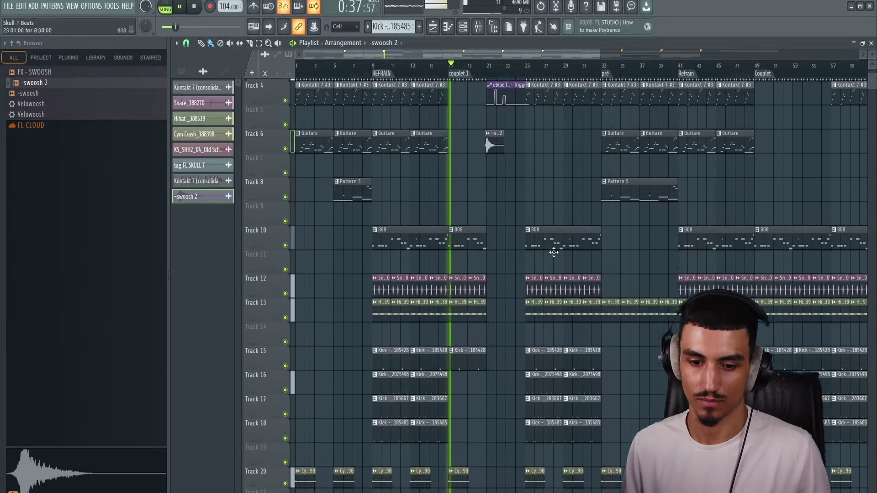
scroll(557, 256, down, 4)
scroll(525, 247, up, 10)
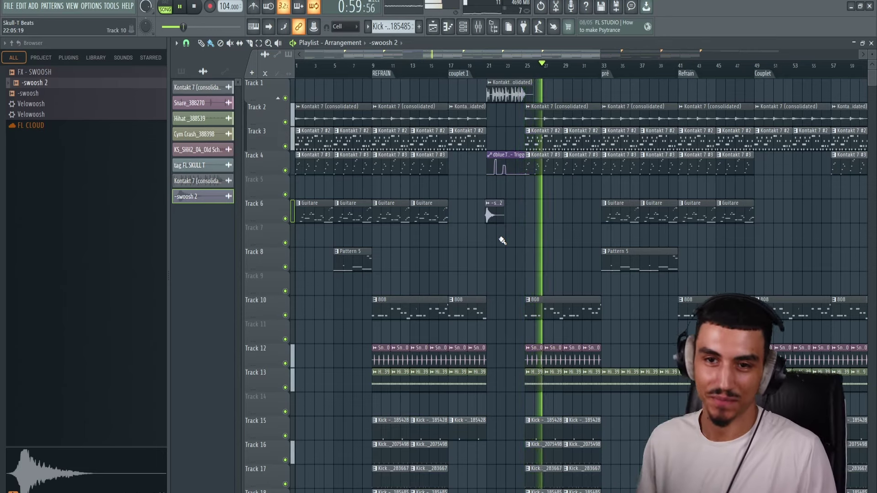
Keep playing through the second half of couplet 1 into the pré section at bar 33, checking the melody and drum tracks up to the outro
drag(516, 56, 552, 53)
scroll(584, 216, down, 5)
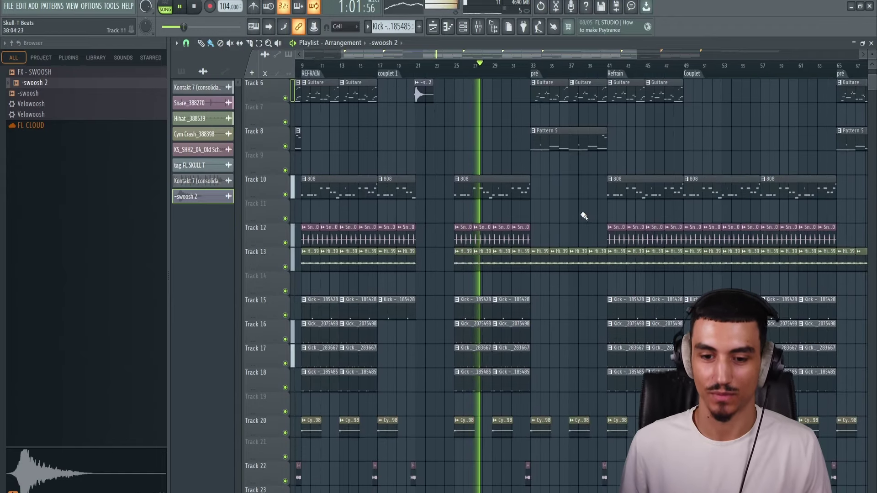
scroll(566, 222, down, 2)
scroll(496, 238, up, 6)
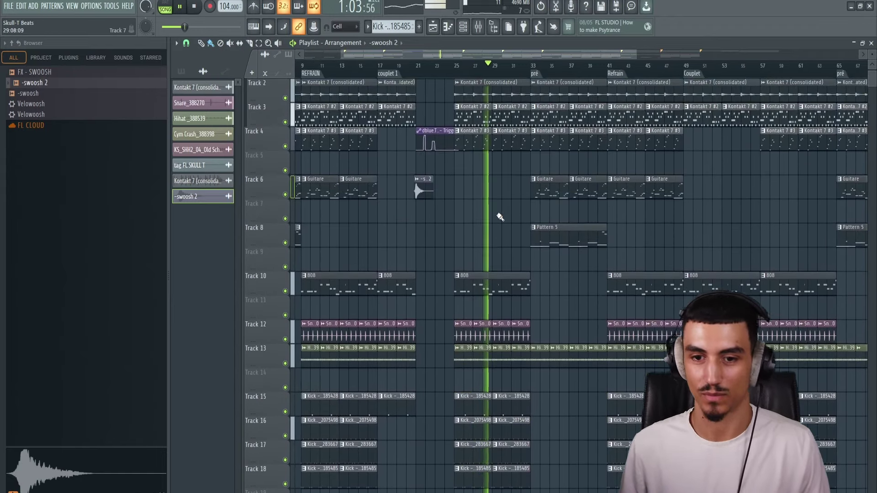
scroll(503, 221, up, 1)
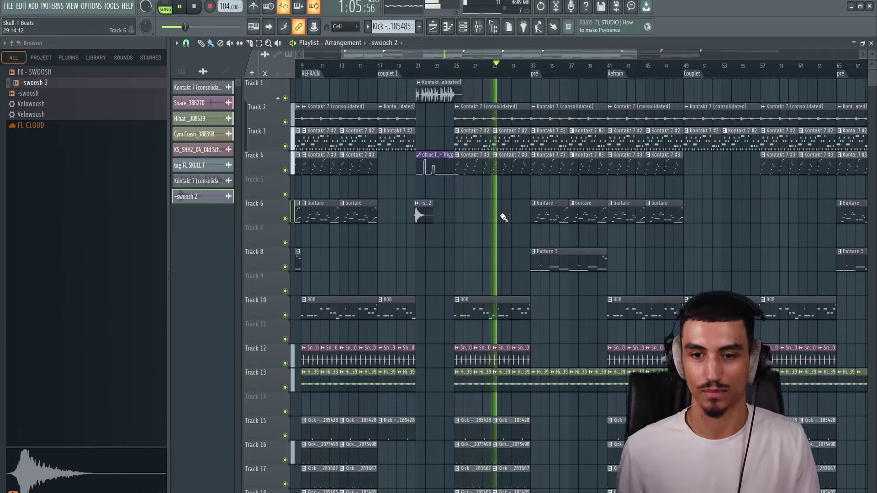
ctrl+scroll(516, 218, up, 3)
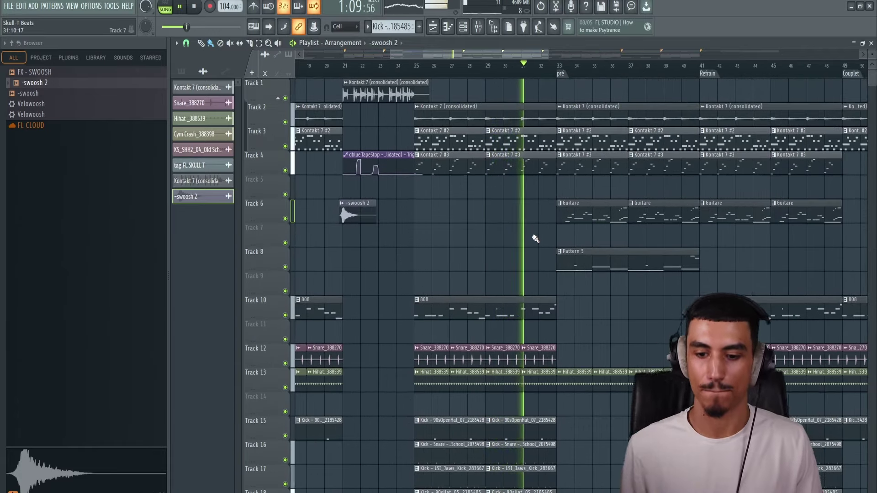
scroll(535, 238, down, 3)
scroll(534, 239, up, 3)
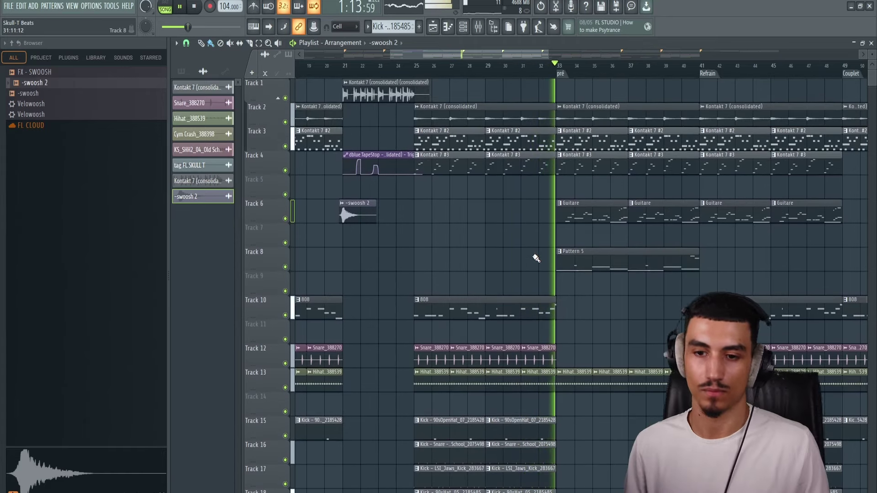
scroll(537, 241, down, 3)
scroll(532, 245, down, 5)
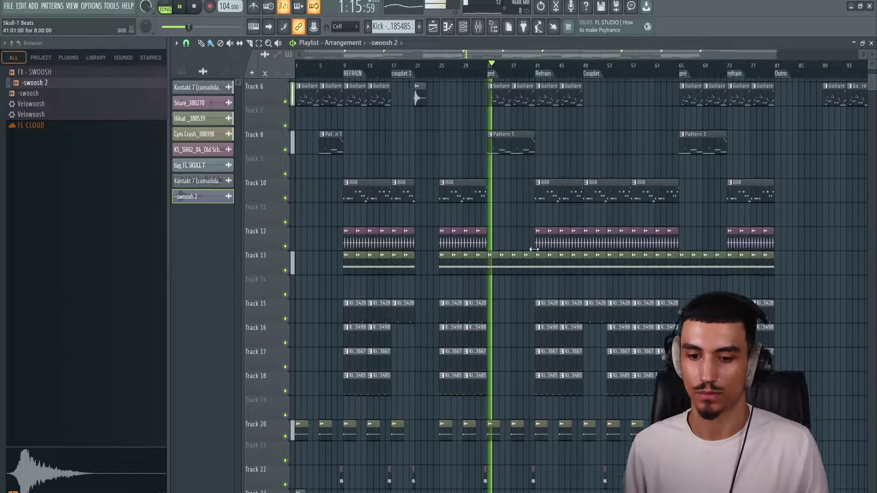
scroll(519, 256, down, 5)
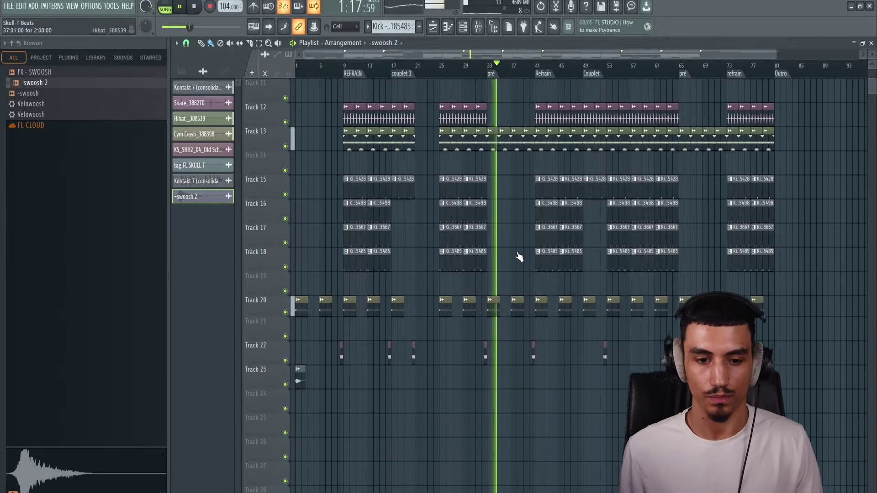
scroll(521, 254, up, 10)
scroll(526, 247, down, 2)
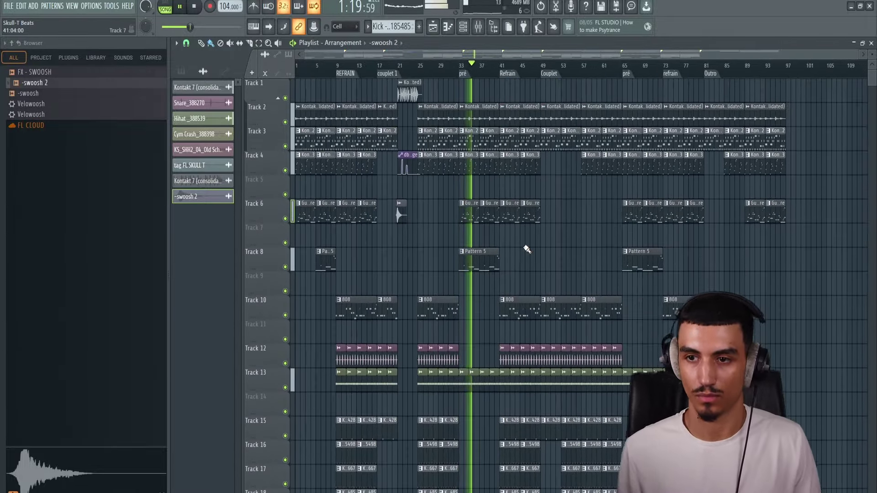